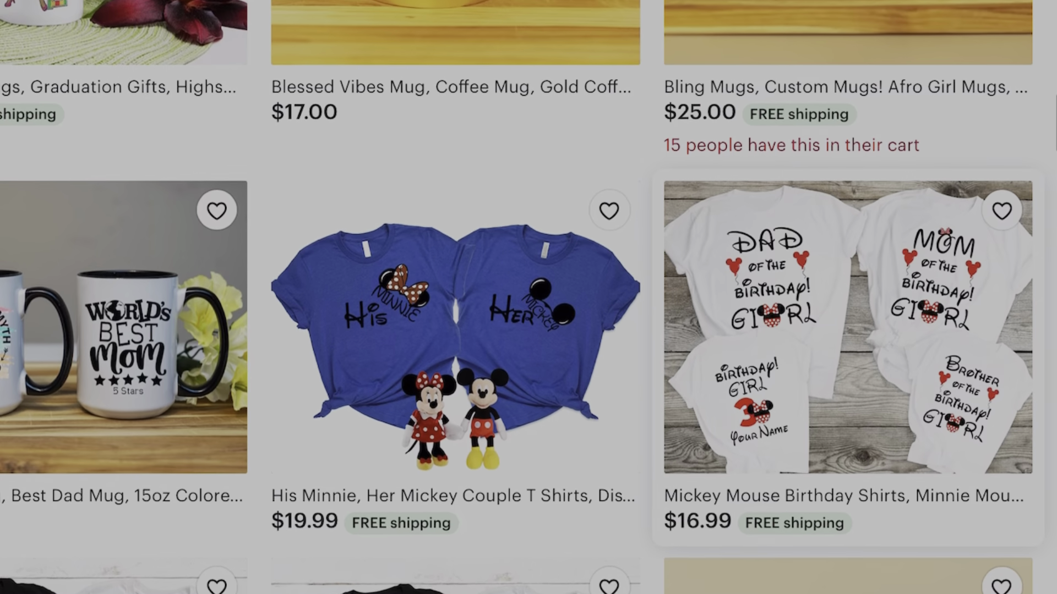
Scroll down the listing editor to the Shipping section with free domestic shipping checked.
{"action": "scroll", "coordinate": [528, 297], "scroll_direction": "down", "scroll_amount": 3}
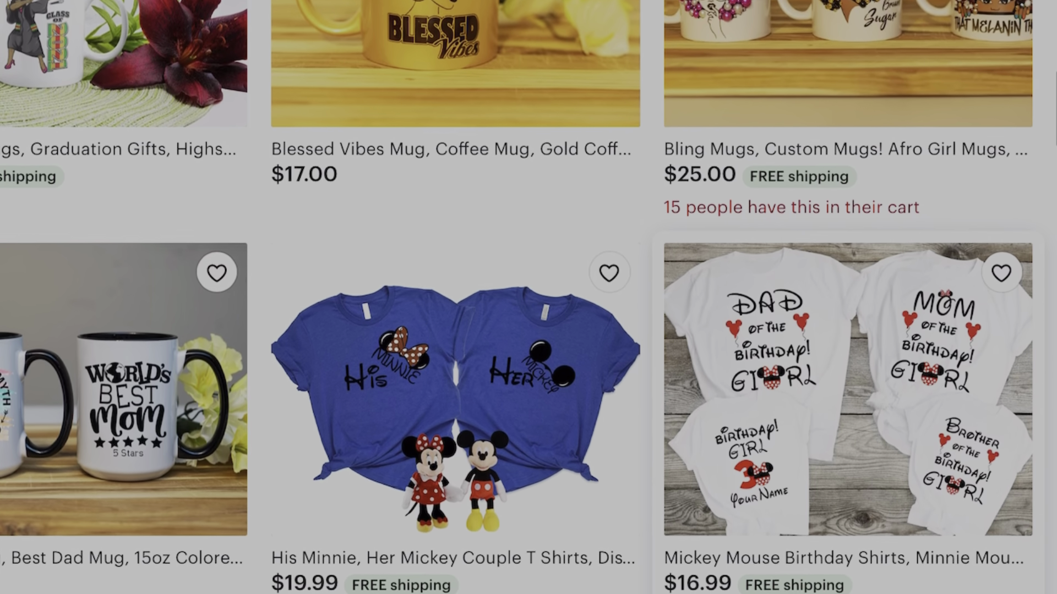
{"action": "scroll", "coordinate": [528, 297], "scroll_direction": "down", "scroll_amount": 3}
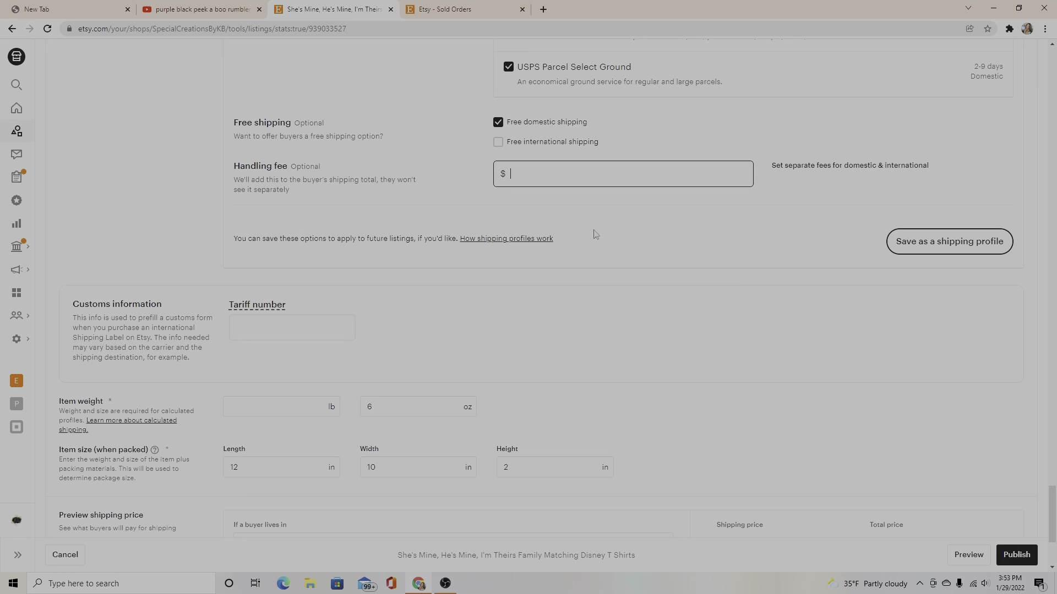
{"action": "scroll", "coordinate": [590, 251], "scroll_direction": "up", "scroll_amount": 10}
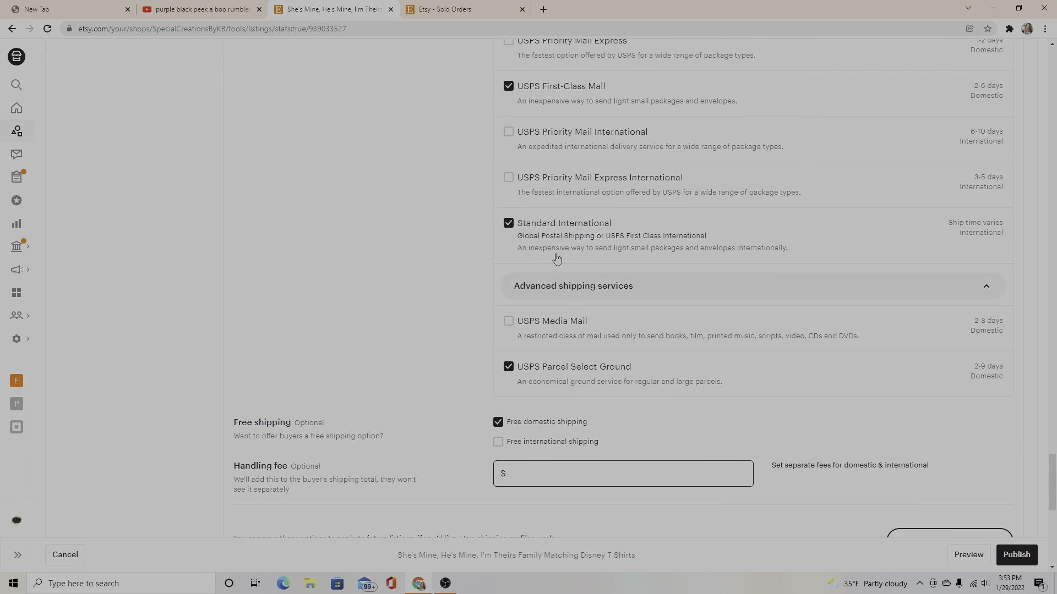
{"action": "scroll", "coordinate": [557, 260], "scroll_direction": "up", "scroll_amount": 15}
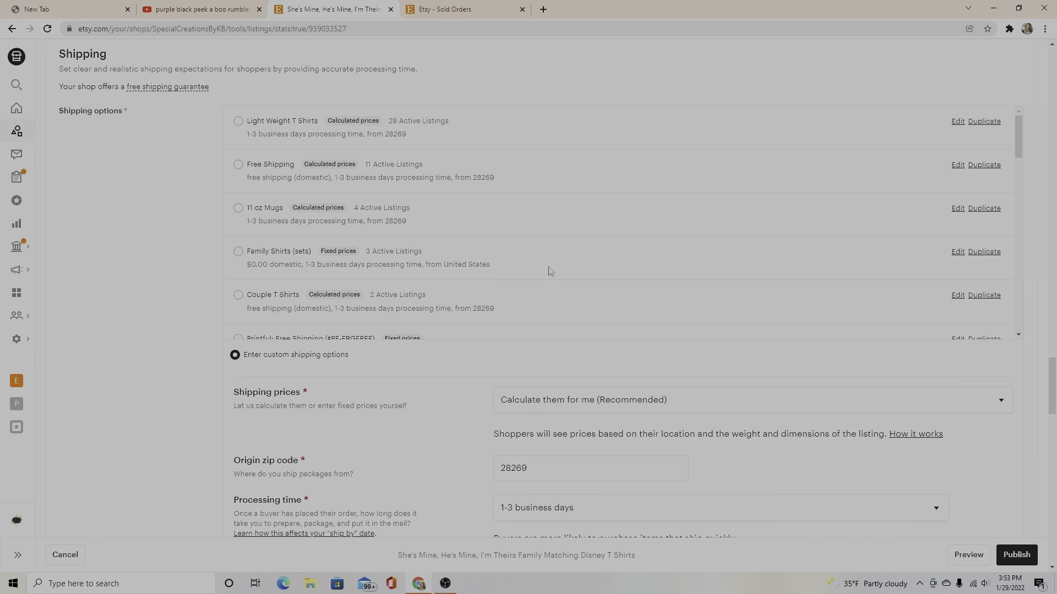
{"action": "scroll", "coordinate": [546, 279], "scroll_direction": "down", "scroll_amount": 1}
{"action": "scroll", "coordinate": [523, 148], "scroll_direction": "up", "scroll_amount": 12}
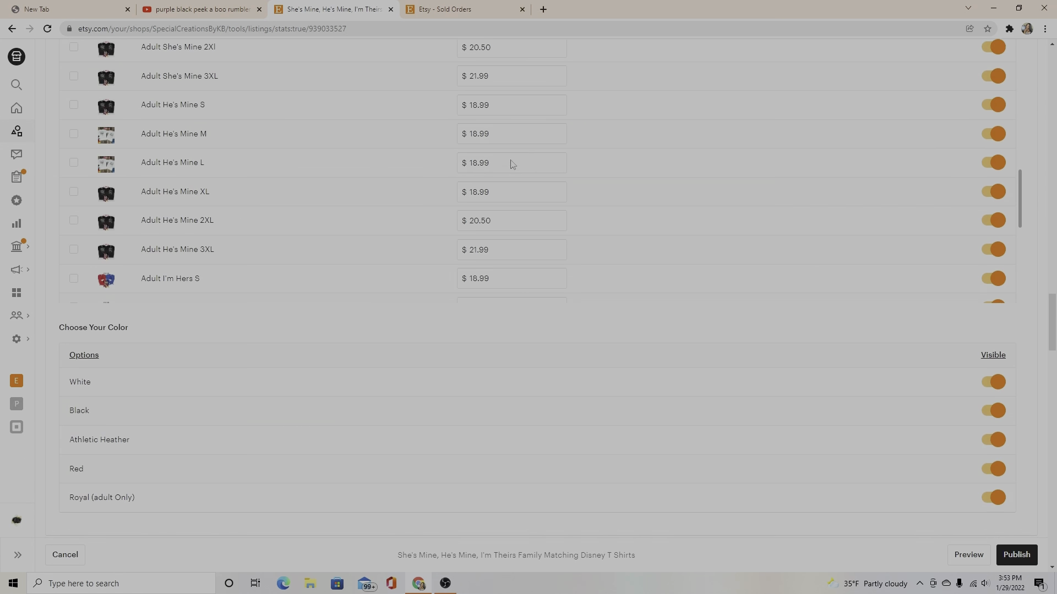
{"action": "scroll", "coordinate": [503, 172], "scroll_direction": "up", "scroll_amount": 20}
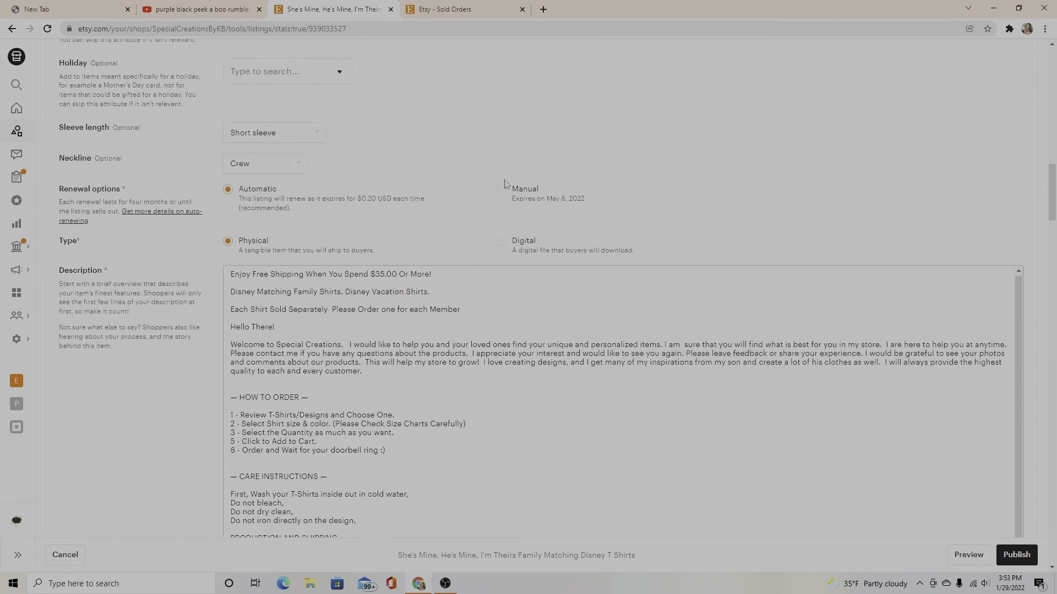
{"action": "scroll", "coordinate": [505, 190], "scroll_direction": "up", "scroll_amount": 10}
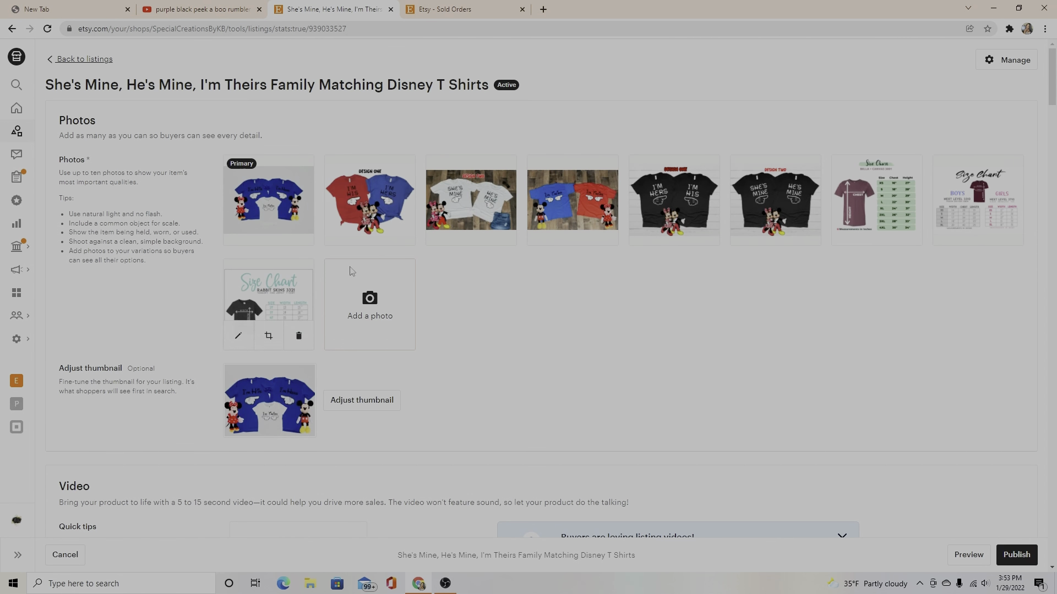
{"action": "scroll", "coordinate": [368, 306], "scroll_direction": "down", "scroll_amount": 8}
{"action": "scroll", "coordinate": [367, 305], "scroll_direction": "down", "scroll_amount": 20}
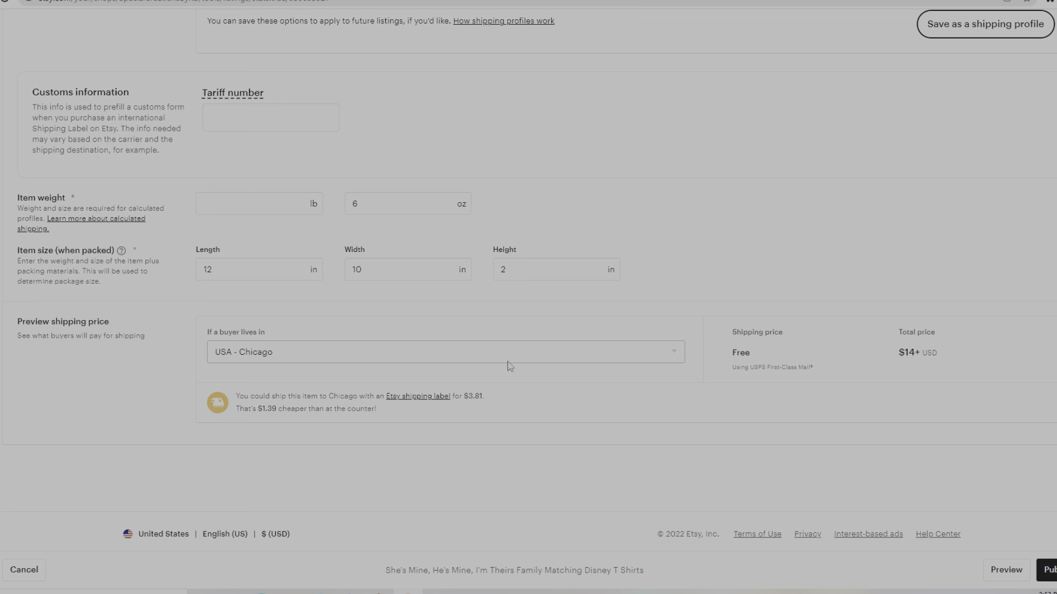
{"action": "scroll", "coordinate": [644, 259], "scroll_direction": "up", "scroll_amount": 3}
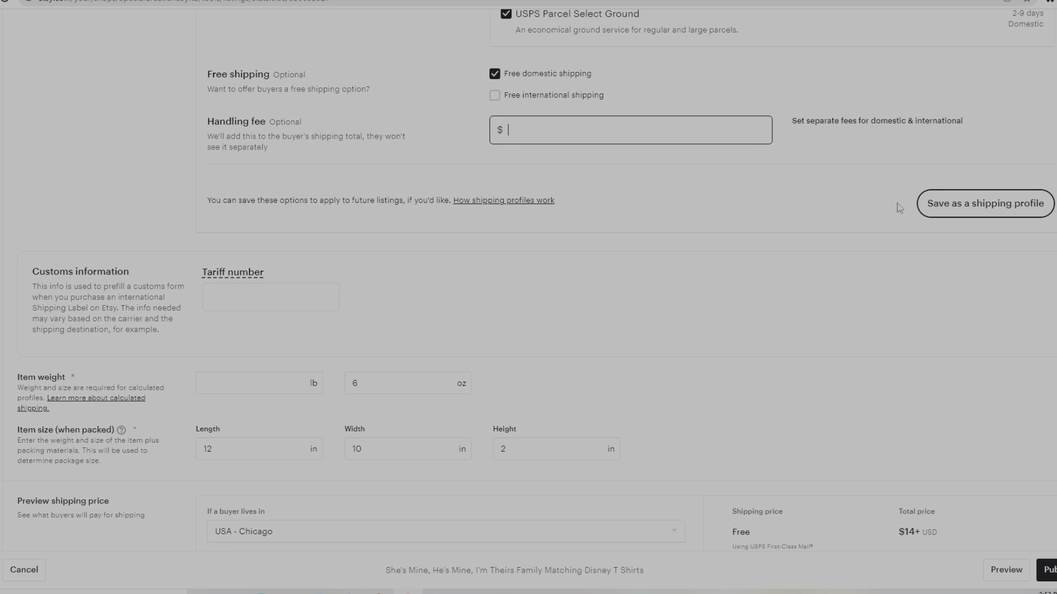
Start saving the shipping options as a profile named 'Family T Shirts', then cancel it.
{"action": "left_click", "coordinate": [1003, 213]}
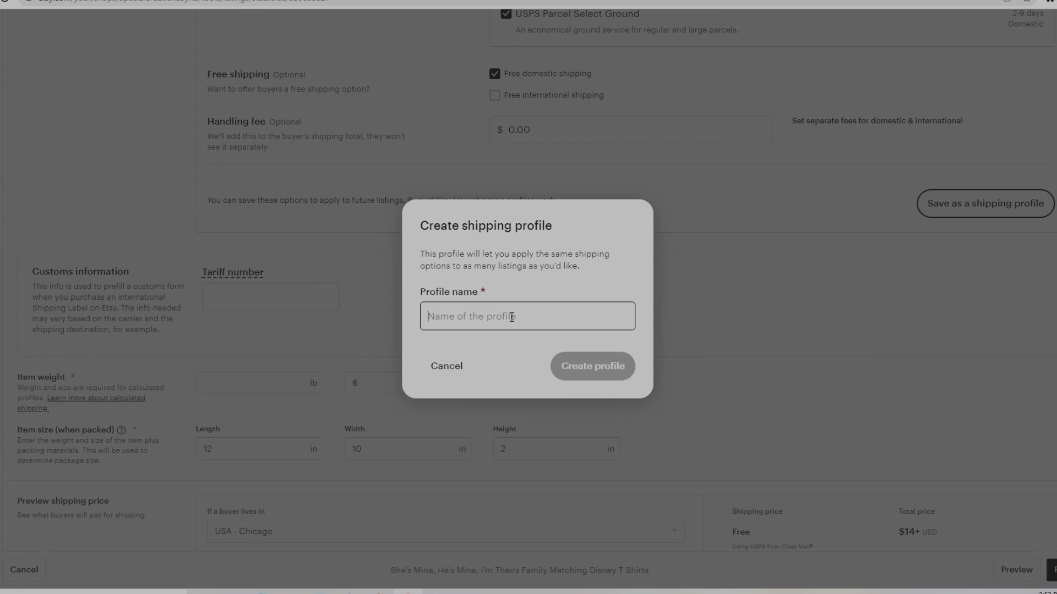
{"action": "type", "text": "Family"}
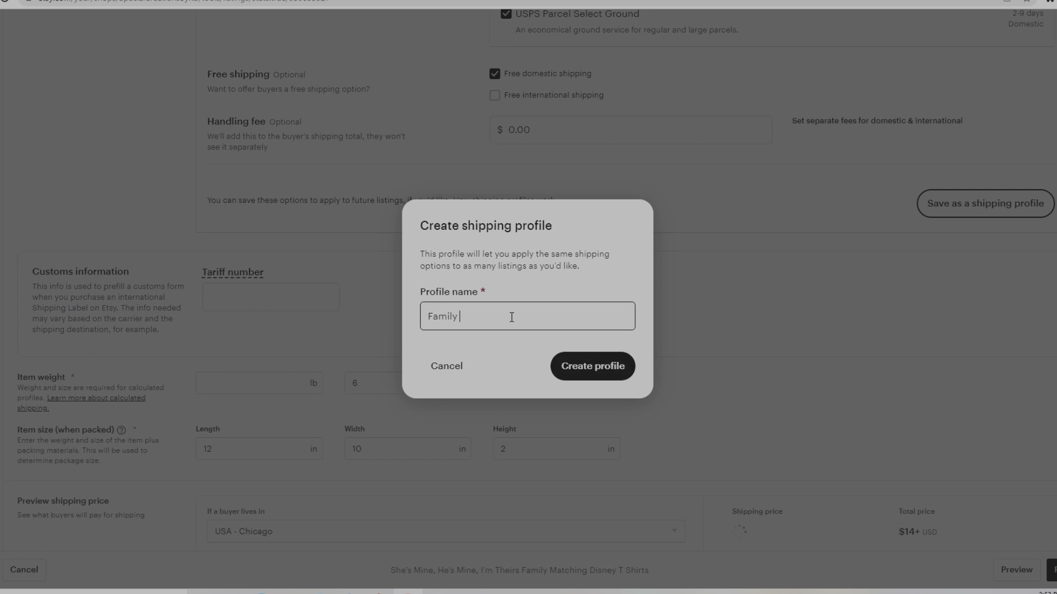
{"action": "type", "text": " T Shirts"}
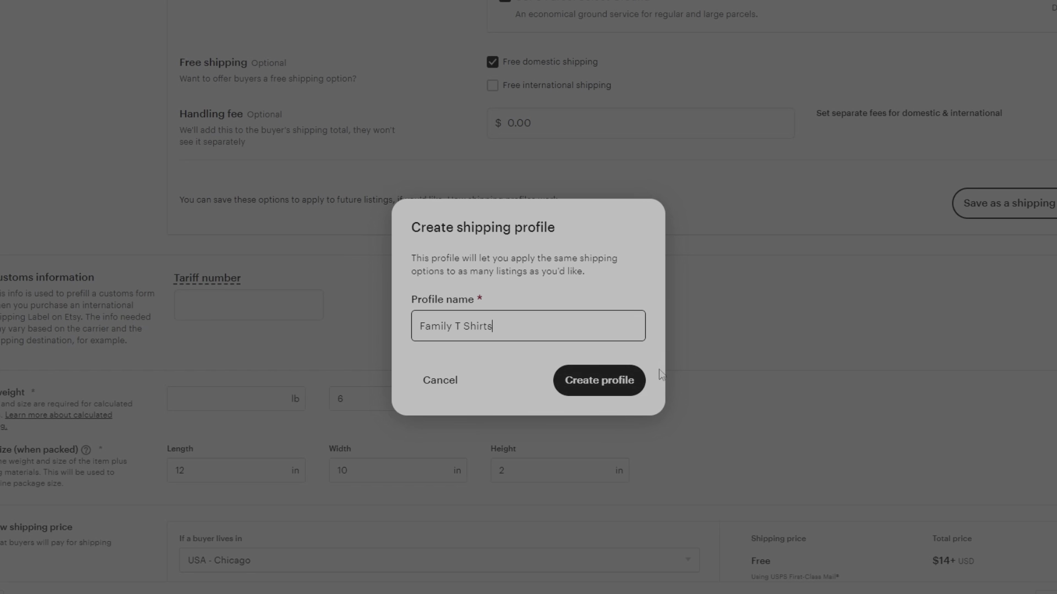
{"action": "left_click", "coordinate": [448, 384]}
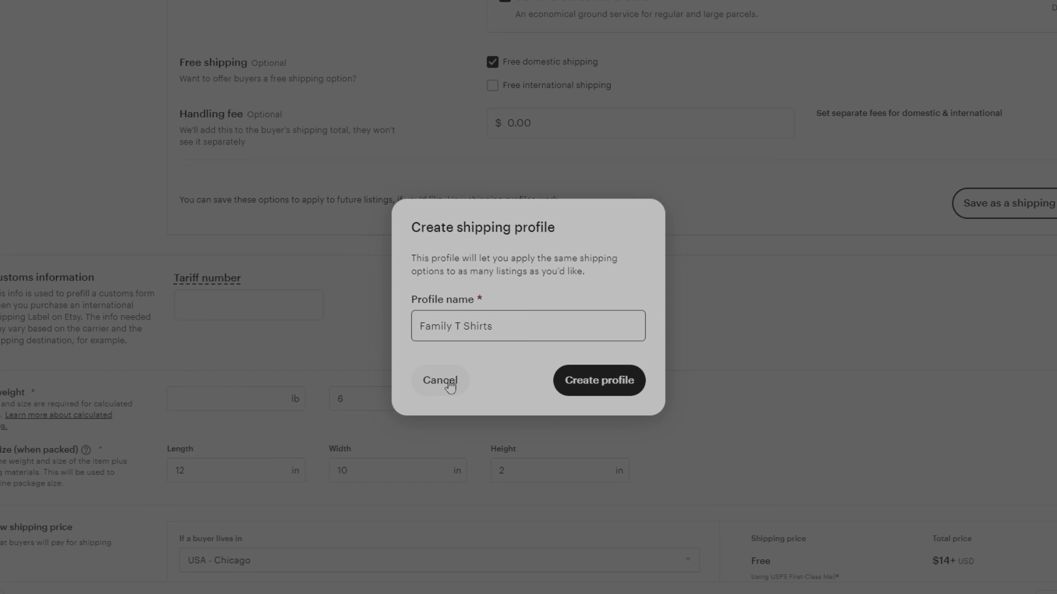
{"action": "scroll", "coordinate": [391, 366], "scroll_direction": "down", "scroll_amount": 5}
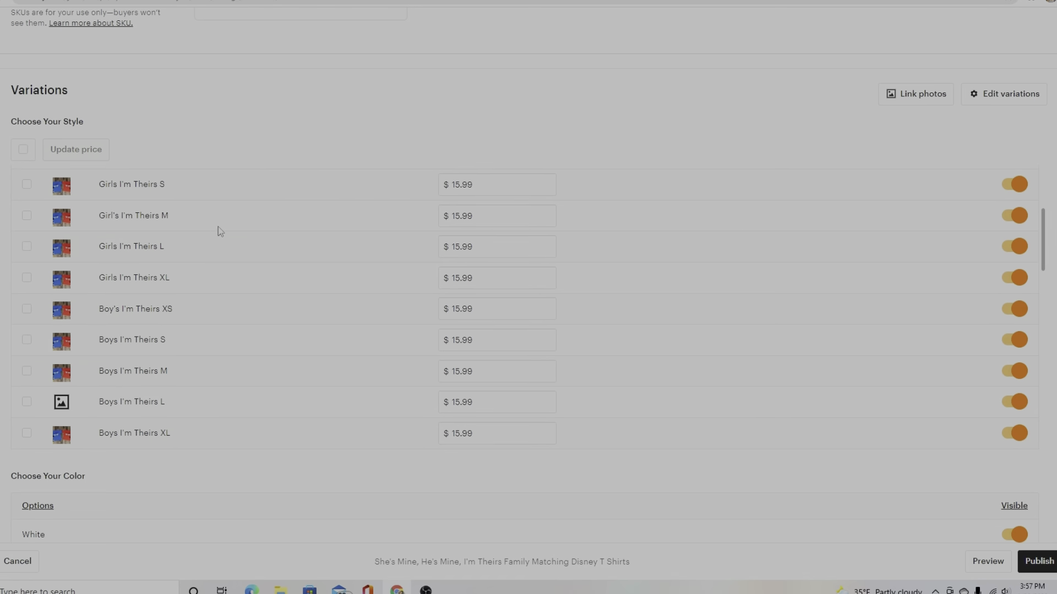
{"action": "scroll", "coordinate": [214, 234], "scroll_direction": "down", "scroll_amount": 4}
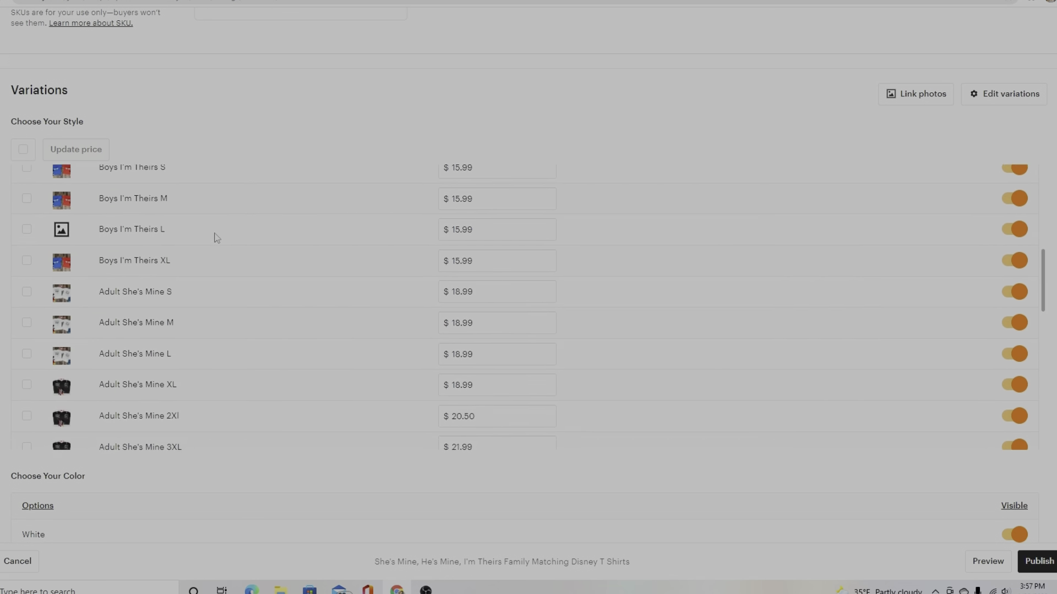
{"action": "scroll", "coordinate": [203, 273], "scroll_direction": "down", "scroll_amount": 7}
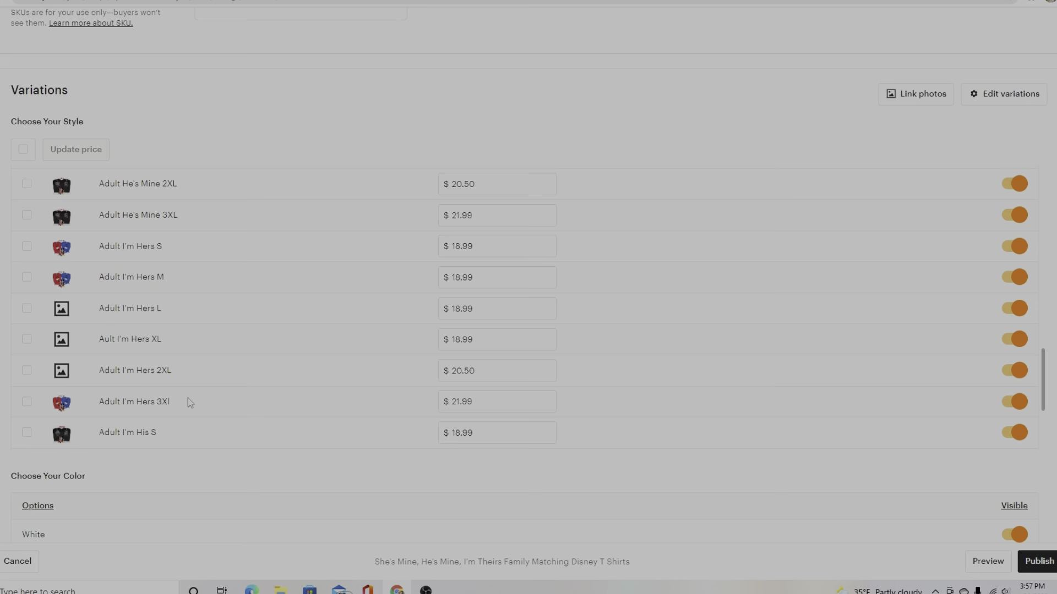
{"action": "scroll", "coordinate": [188, 398], "scroll_direction": "down", "scroll_amount": 12}
{"action": "scroll", "coordinate": [220, 479], "scroll_direction": "down", "scroll_amount": 10}
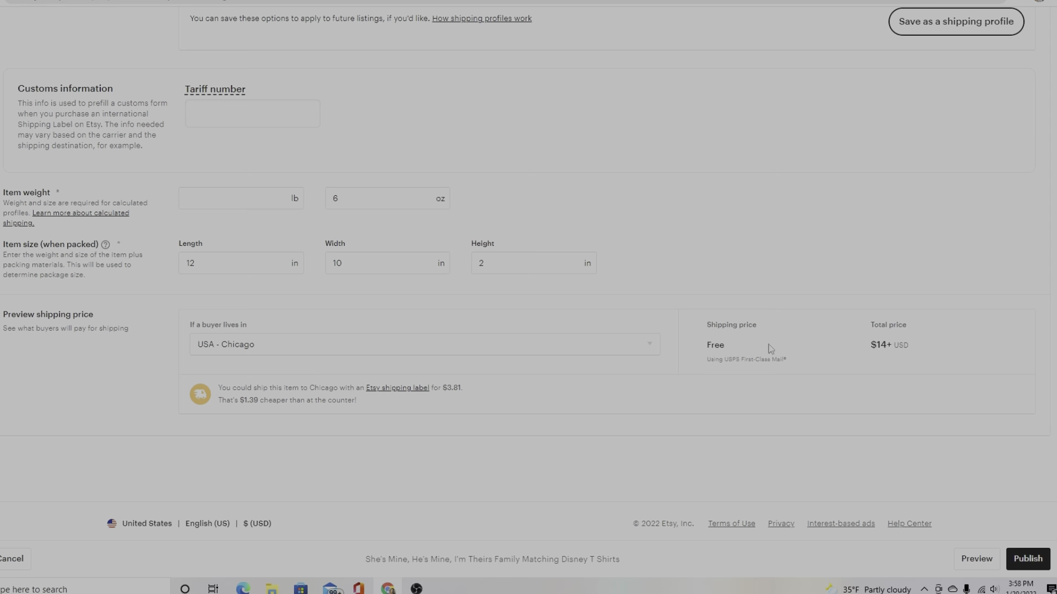
Scroll to the Chicago shipping preview showing $3.81 shipping and a $17.81+ total.
{"action": "scroll", "coordinate": [459, 285], "scroll_direction": "up", "scroll_amount": 20}
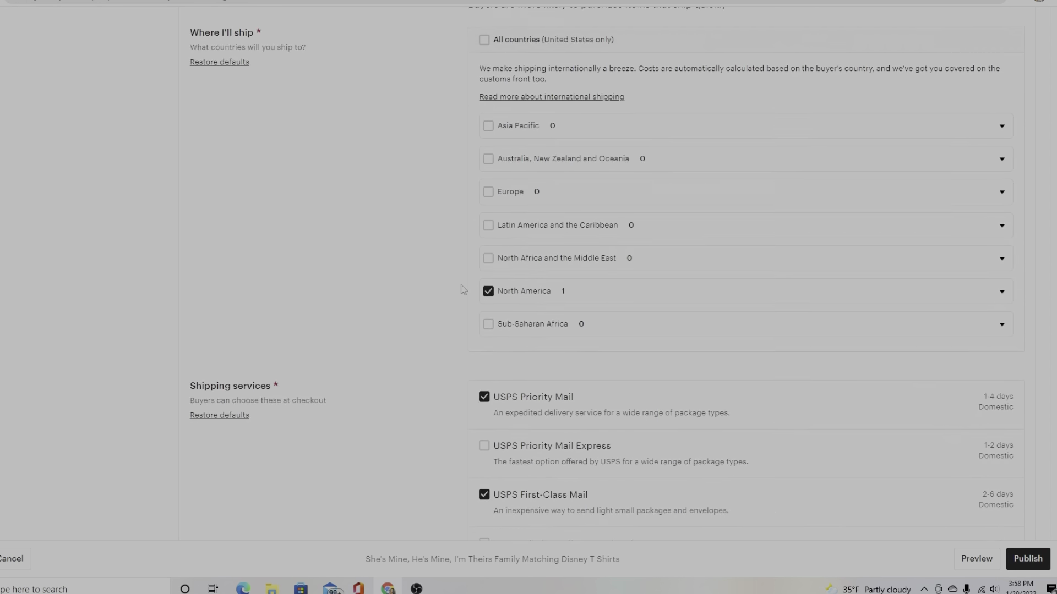
{"action": "scroll", "coordinate": [459, 285], "scroll_direction": "up", "scroll_amount": 2}
{"action": "scroll", "coordinate": [457, 300], "scroll_direction": "down", "scroll_amount": 11}
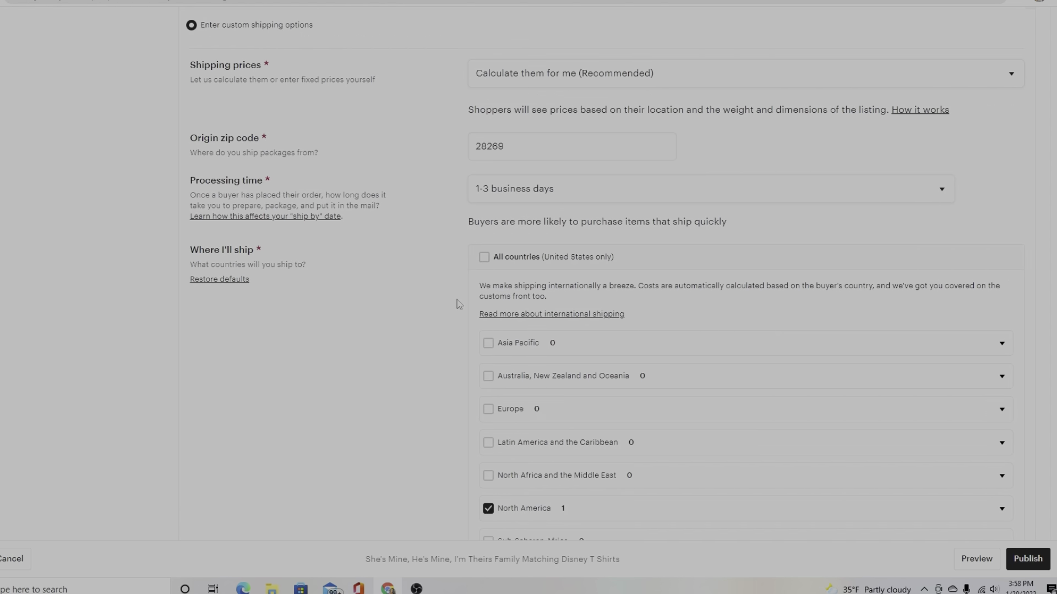
{"action": "scroll", "coordinate": [459, 306], "scroll_direction": "down", "scroll_amount": 7}
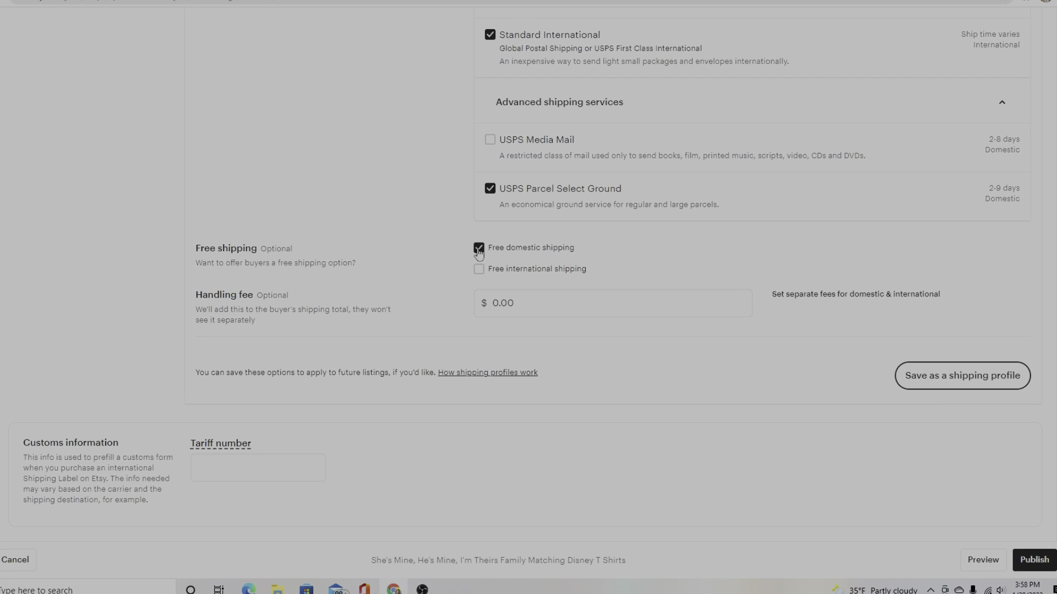
{"action": "scroll", "coordinate": [535, 344], "scroll_direction": "down", "scroll_amount": 6}
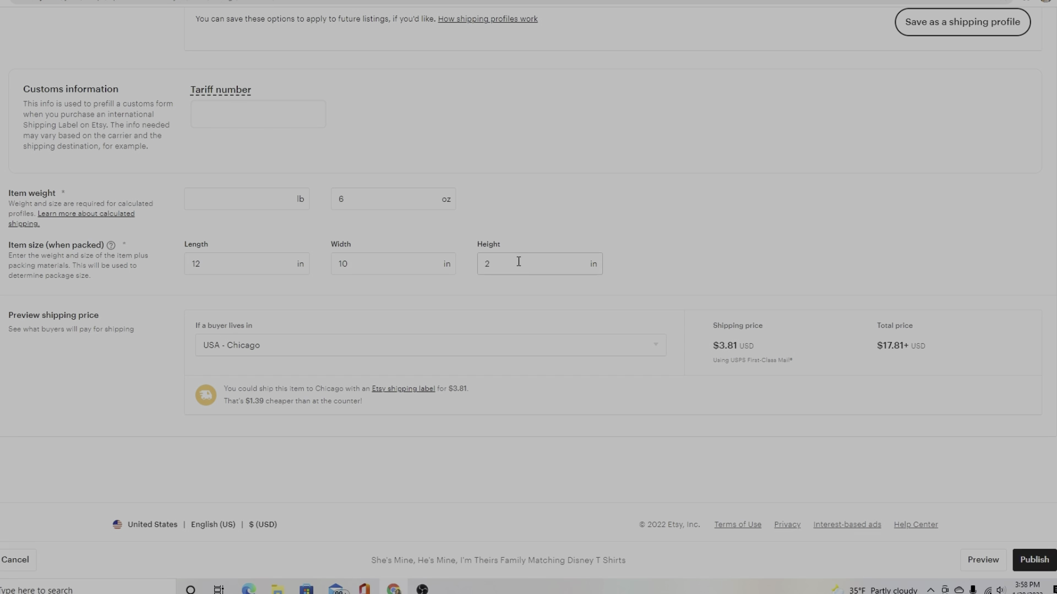
Preview the listing as buyers see it, then navigate back without publishing.
{"action": "left_click", "coordinate": [963, 559]}
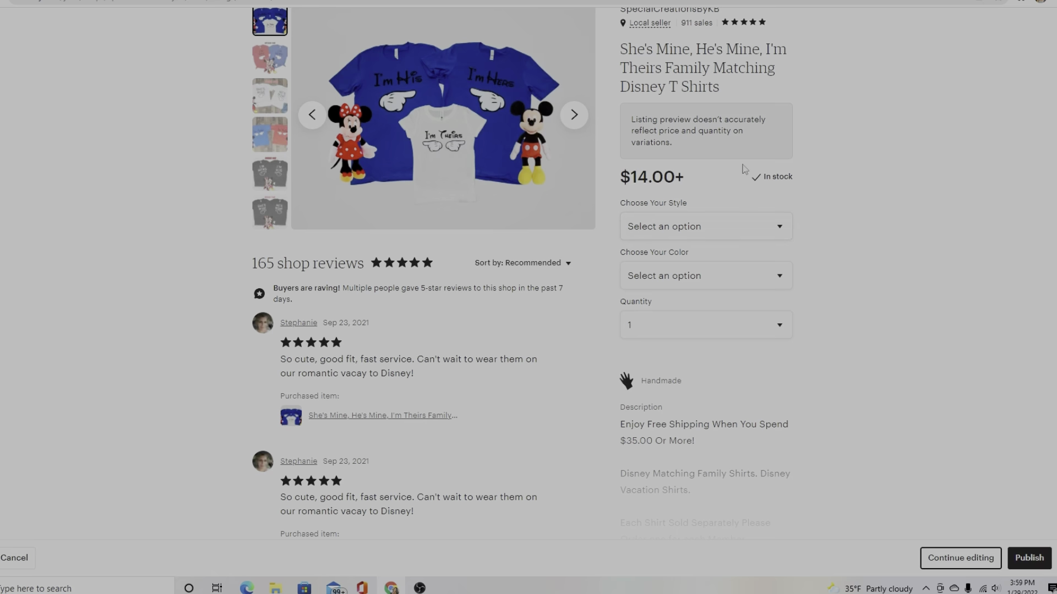
{"action": "scroll", "coordinate": [542, 216], "scroll_direction": "down", "scroll_amount": 12}
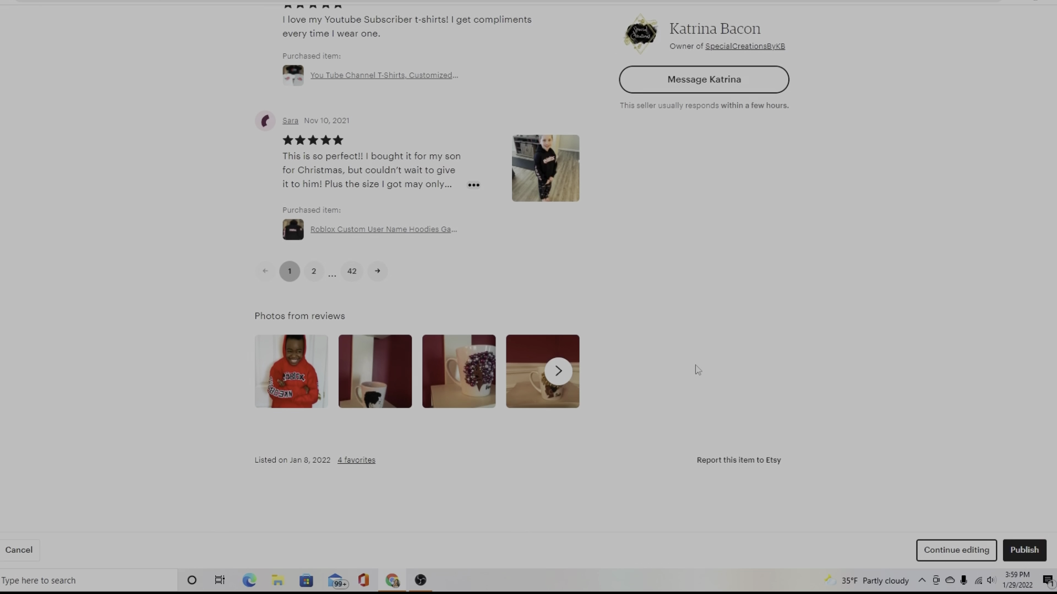
{"action": "scroll", "coordinate": [697, 370], "scroll_direction": "down", "scroll_amount": 1}
{"action": "scroll", "coordinate": [697, 374], "scroll_direction": "up", "scroll_amount": 10}
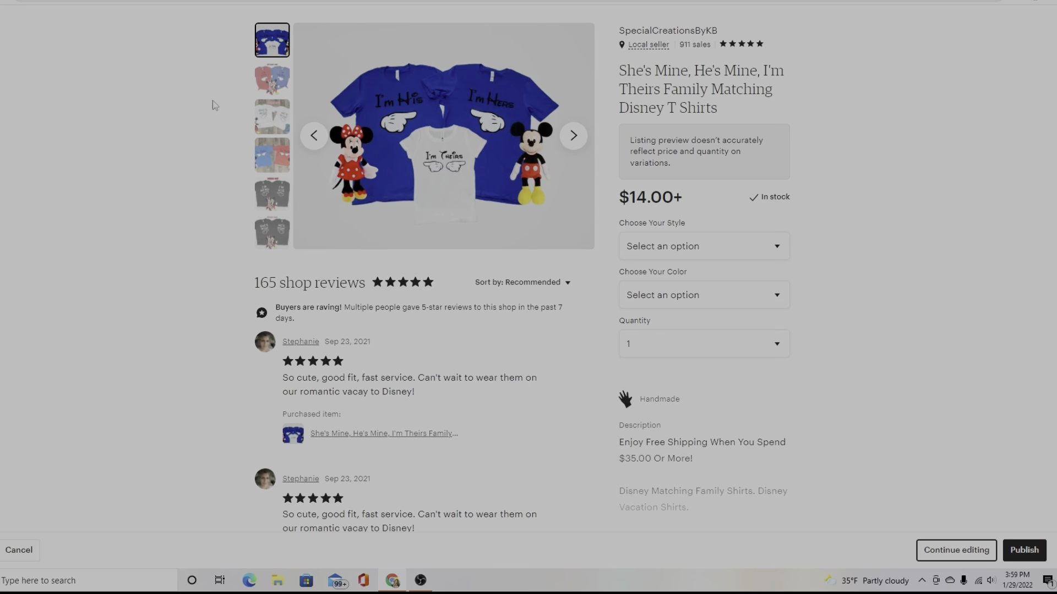
{"action": "key", "text": "alt+Left"}
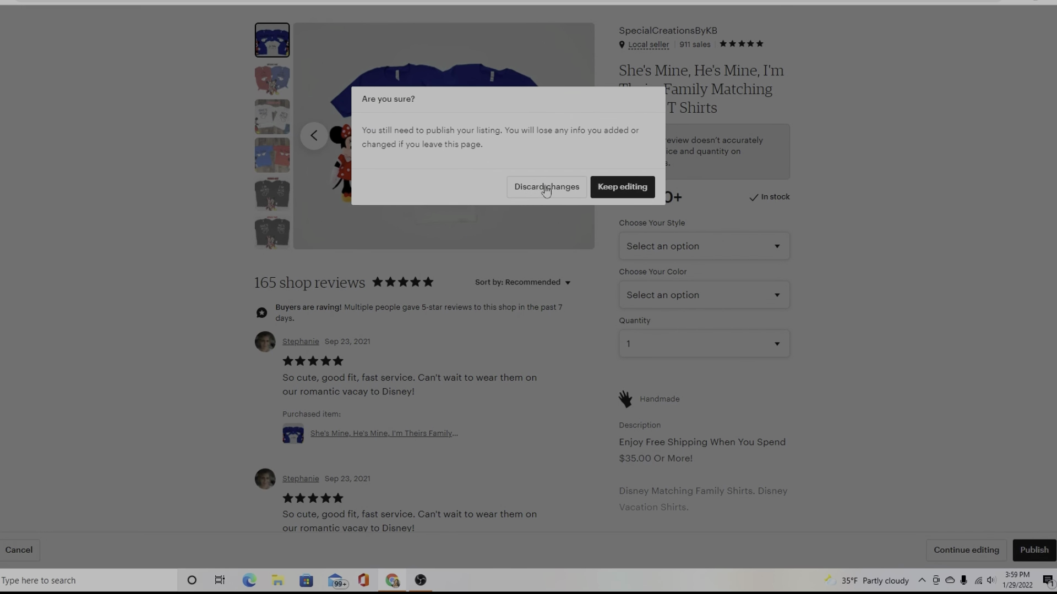
Discard the unpublished listing changes to return to the Listings page.
{"action": "left_click", "coordinate": [545, 188]}
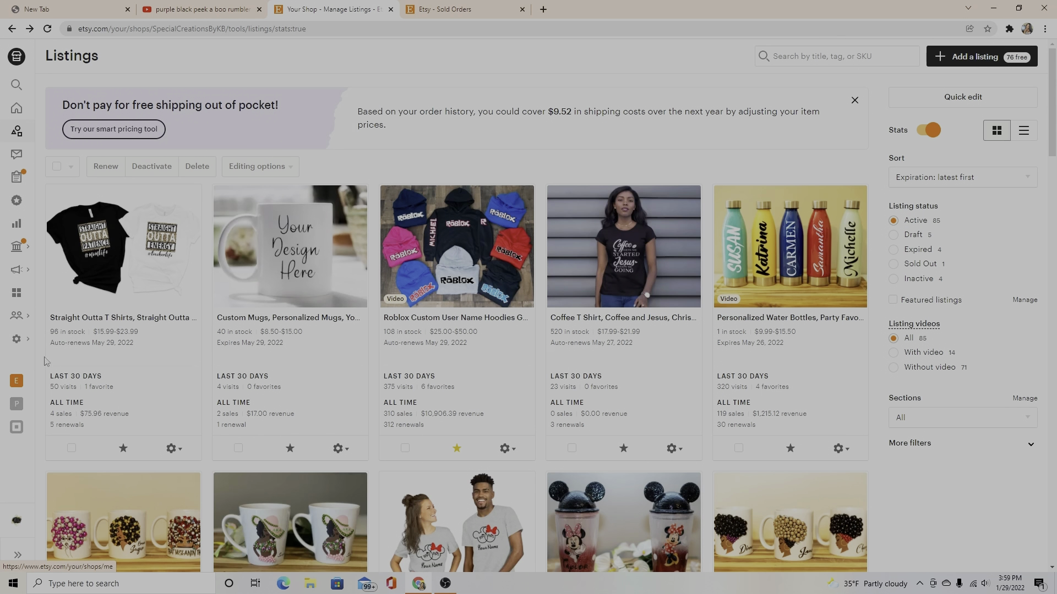
Go to Shipping settings from the sidebar Settings menu.
{"action": "left_click", "coordinate": [16, 342]}
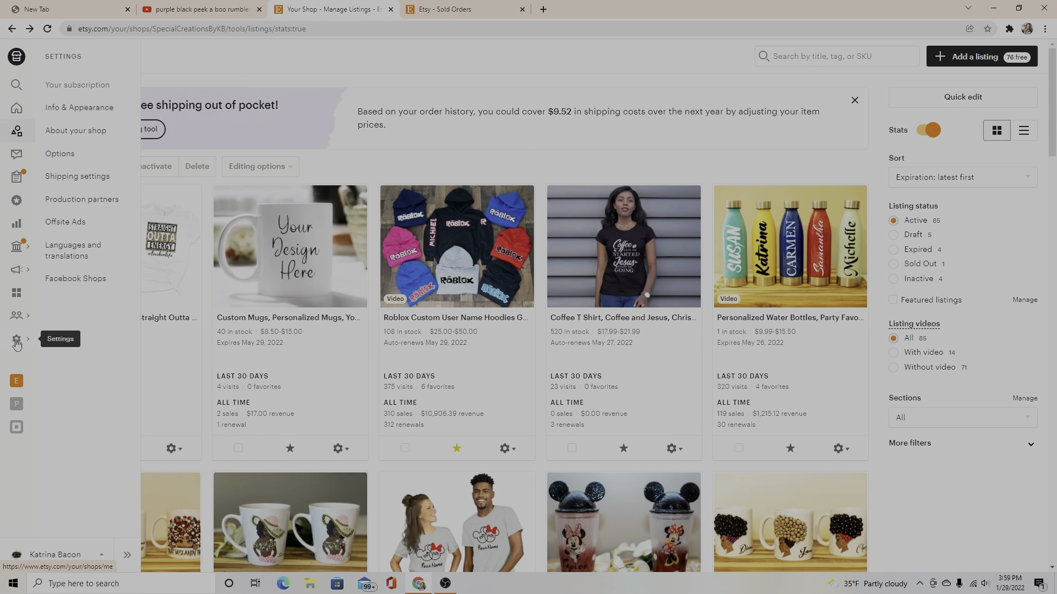
{"action": "left_click", "coordinate": [74, 177]}
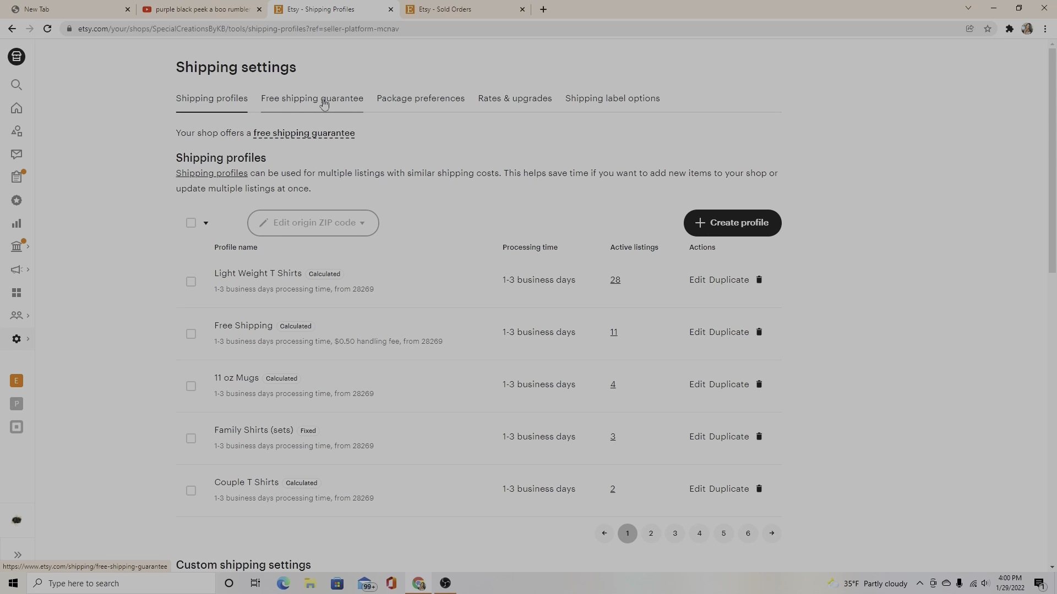
Read through the Free shipping guarantee details, then switch to Rates & upgrades.
{"action": "left_click", "coordinate": [332, 104]}
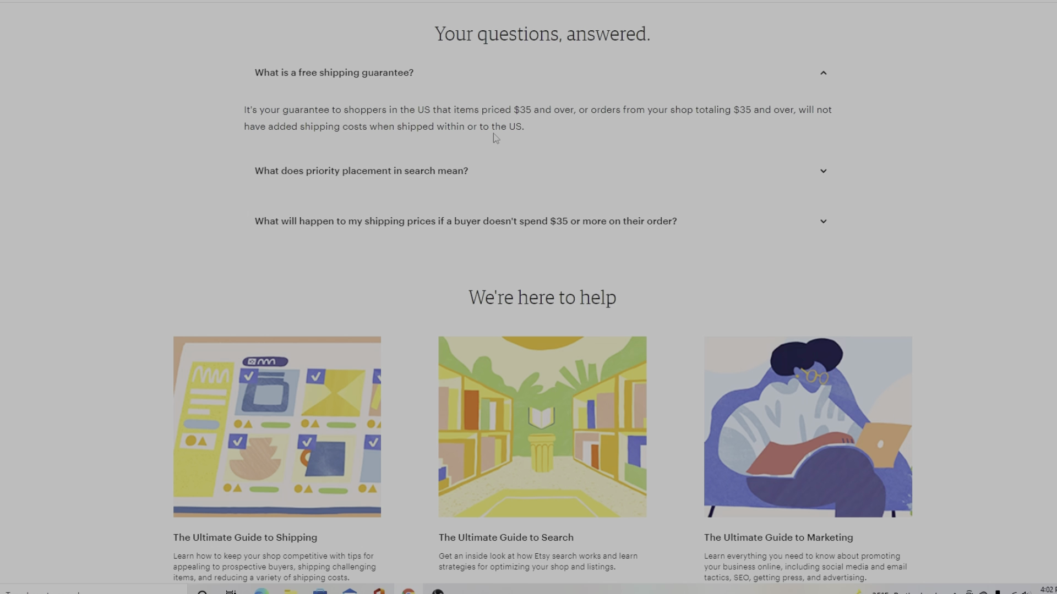
{"action": "scroll", "coordinate": [658, 132], "scroll_direction": "down", "scroll_amount": 8}
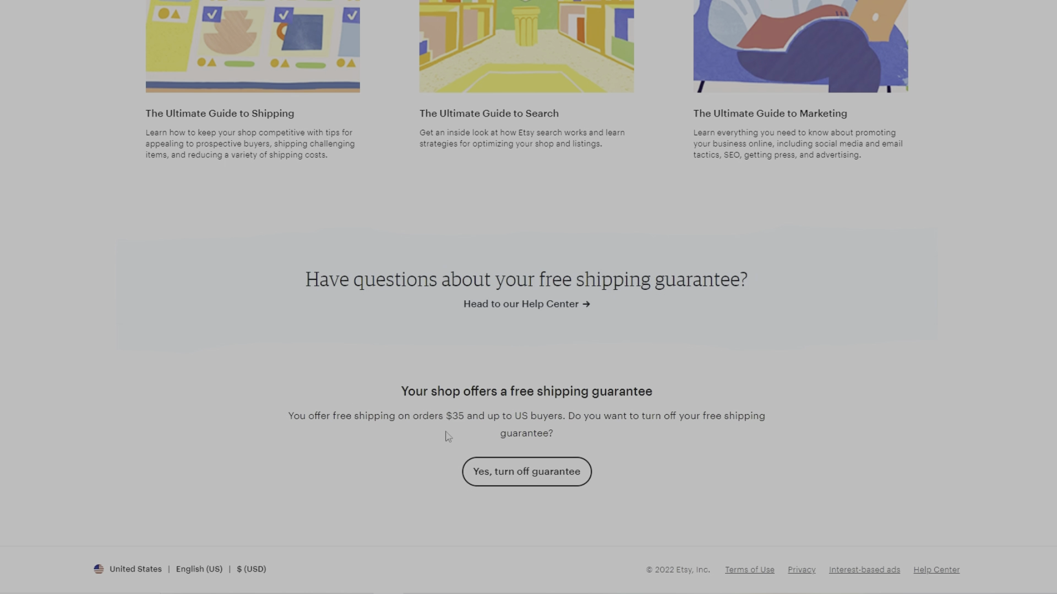
{"action": "scroll", "coordinate": [382, 126], "scroll_direction": "up", "scroll_amount": 4}
{"action": "scroll", "coordinate": [382, 125], "scroll_direction": "up", "scroll_amount": 15}
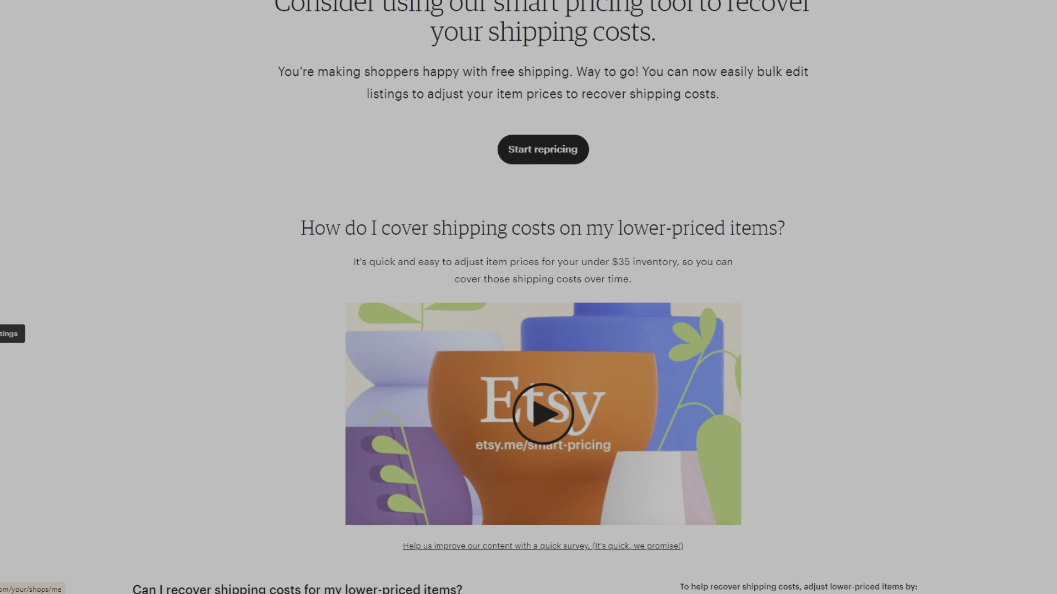
{"action": "scroll", "coordinate": [257, 182], "scroll_direction": "up", "scroll_amount": 2}
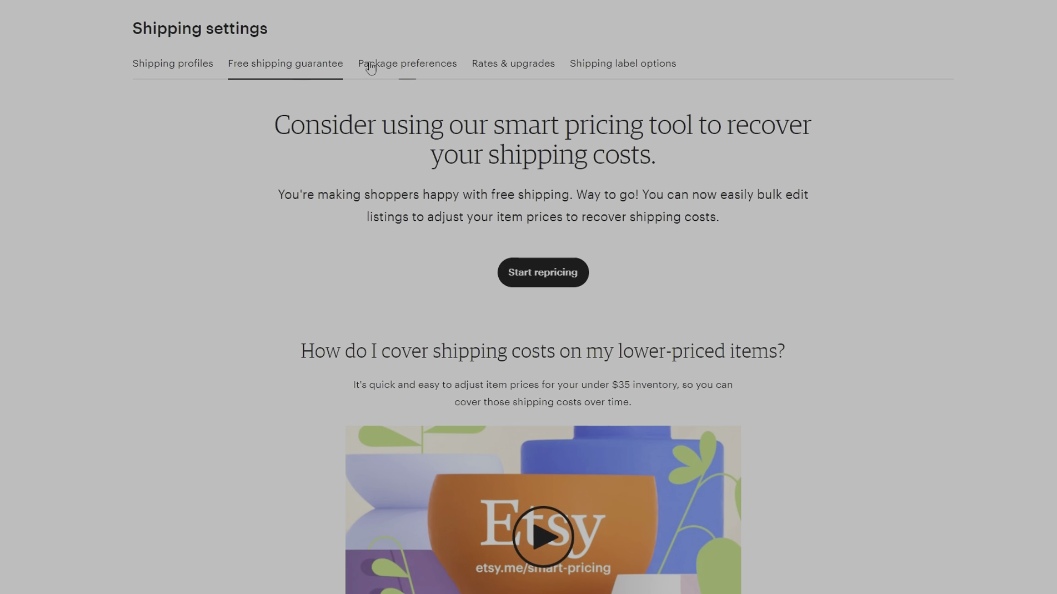
{"action": "left_click", "coordinate": [515, 73]}
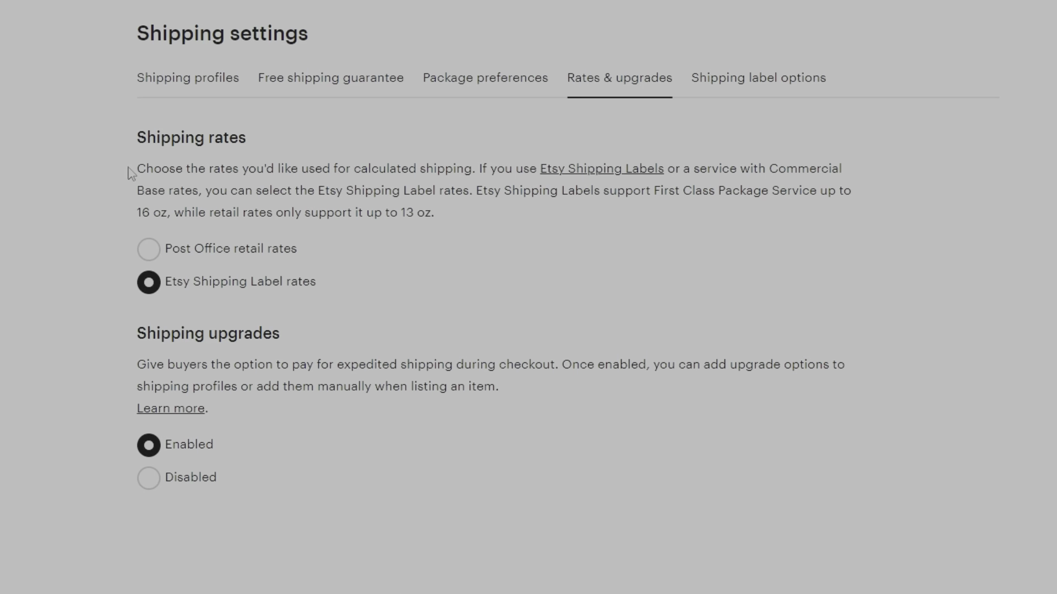
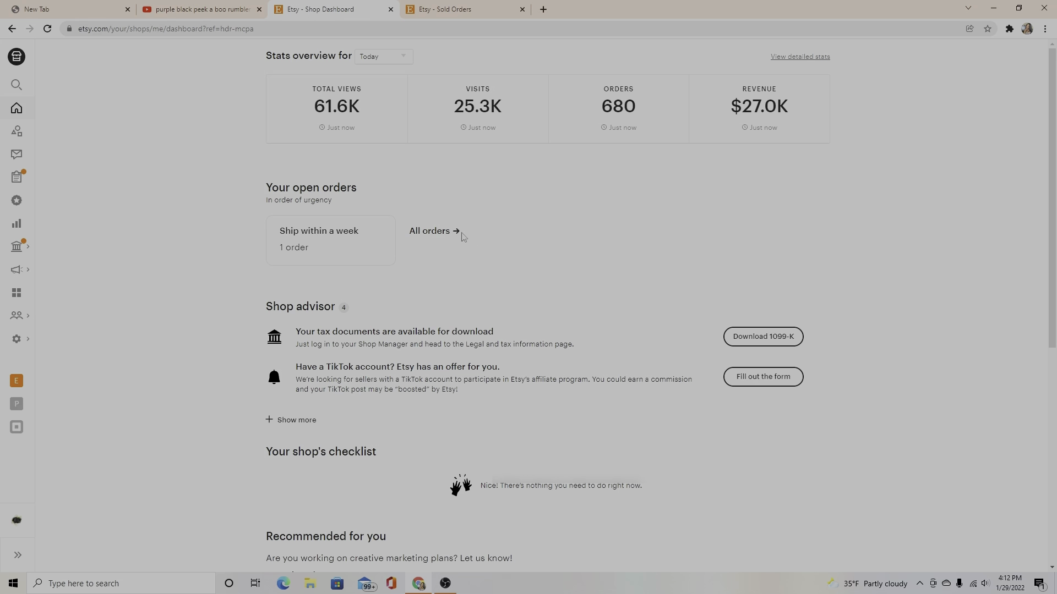
Filter to orders due to ship within a week and open the hoodie order's details.
{"action": "left_click", "coordinate": [387, 262]}
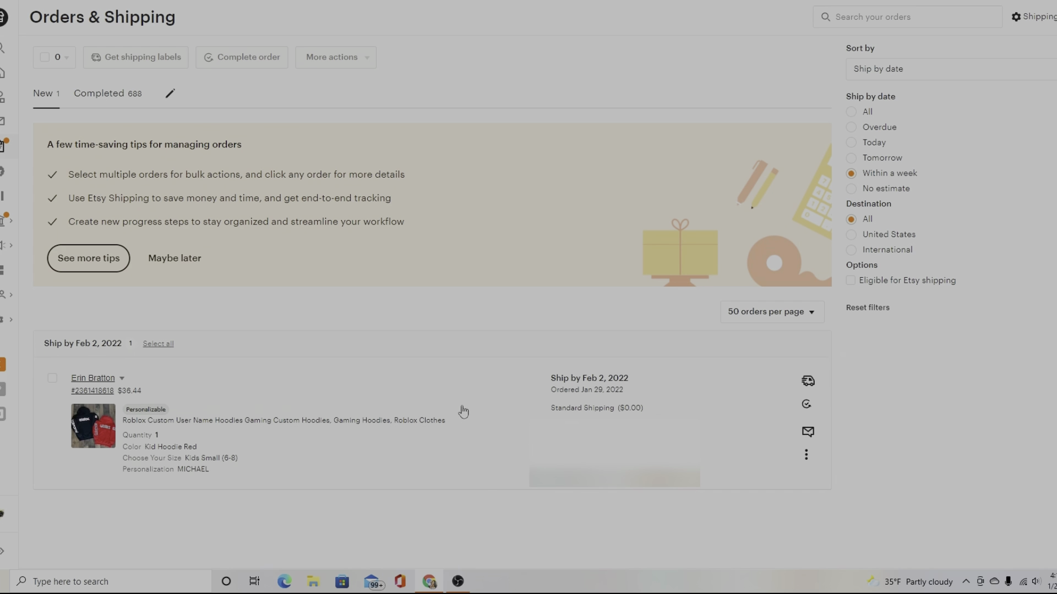
{"action": "left_click", "coordinate": [462, 412]}
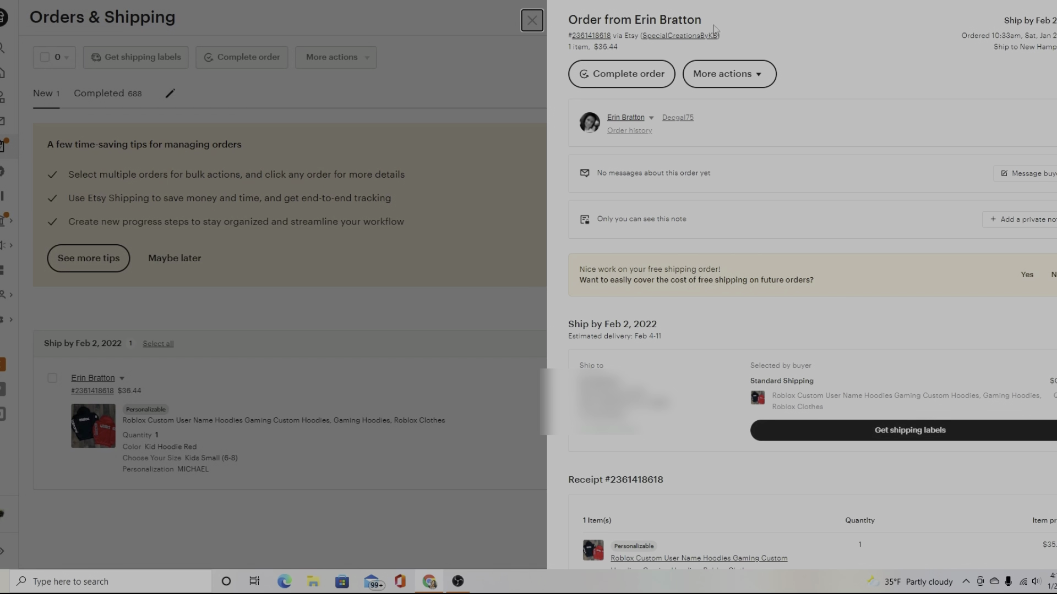
Start buying a shipping label for the hoodie order.
{"action": "left_click", "coordinate": [905, 432]}
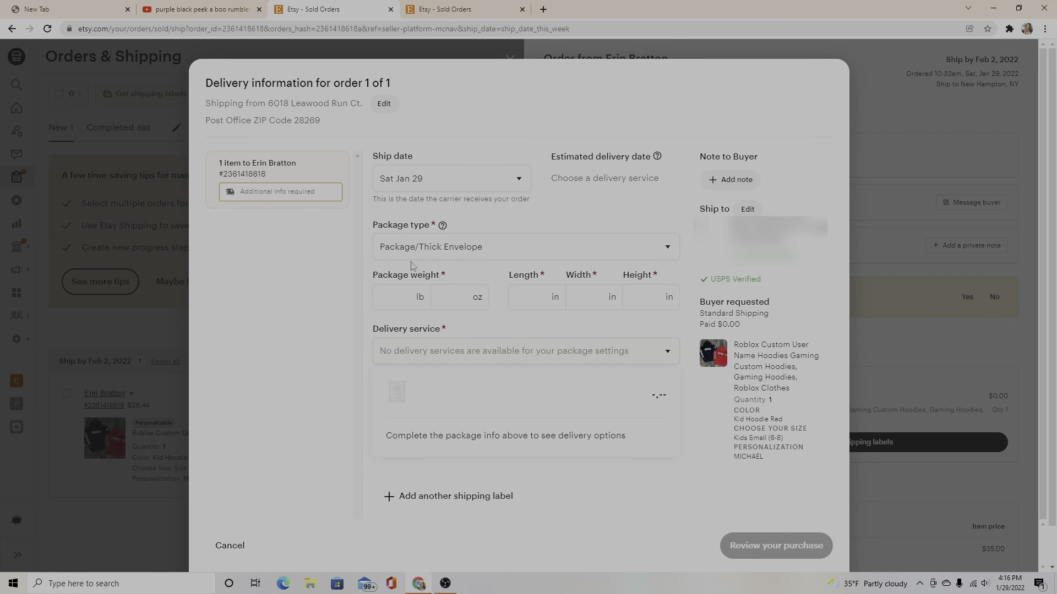
Choose Package/Thick Envelope as the package type.
{"action": "left_click", "coordinate": [438, 253]}
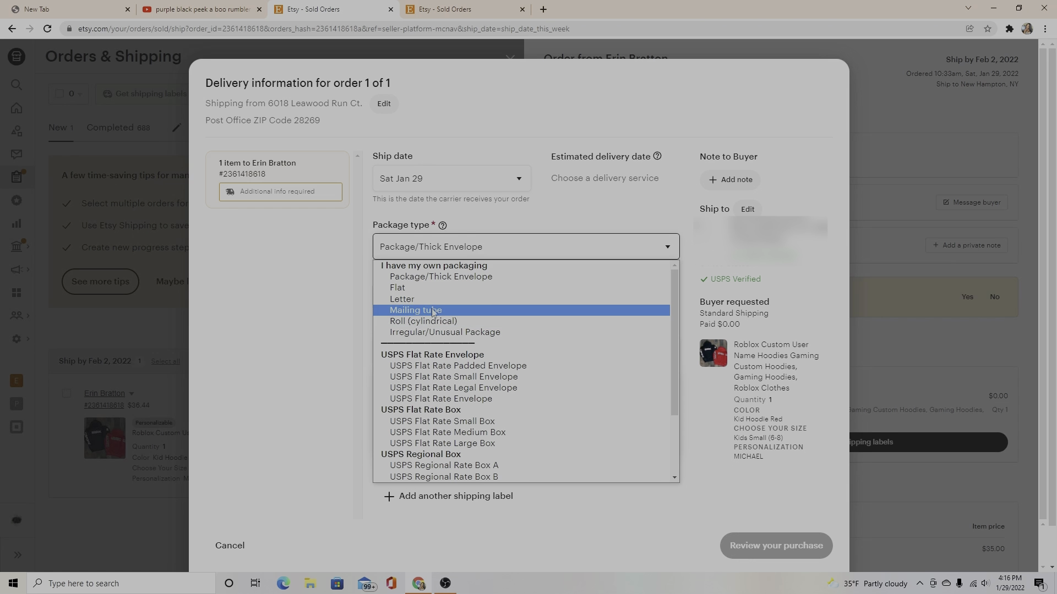
{"action": "scroll", "coordinate": [414, 434], "scroll_direction": "down", "scroll_amount": 3}
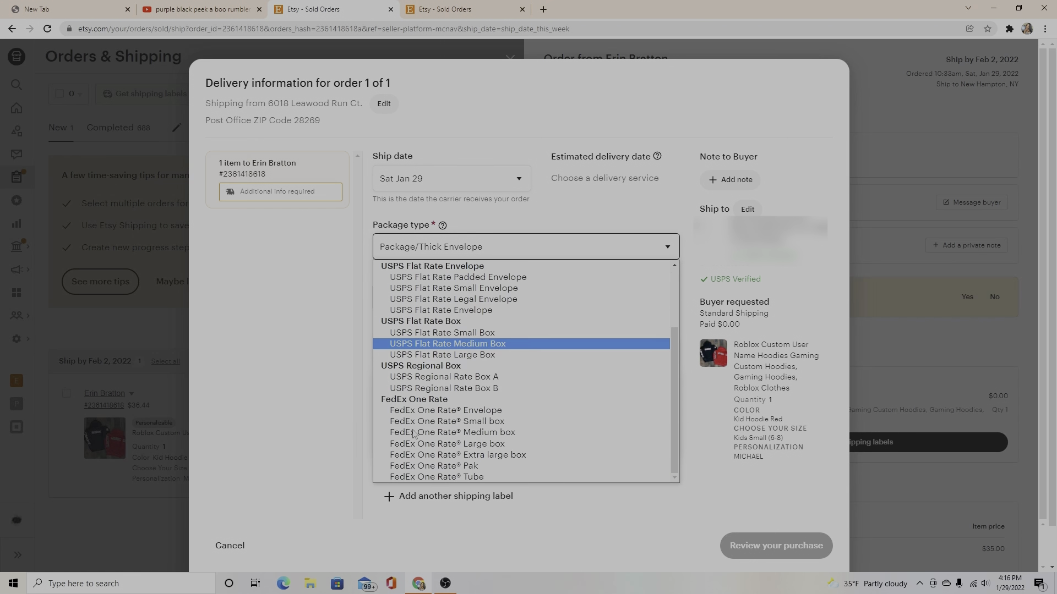
{"action": "scroll", "coordinate": [414, 434], "scroll_direction": "up", "scroll_amount": 3}
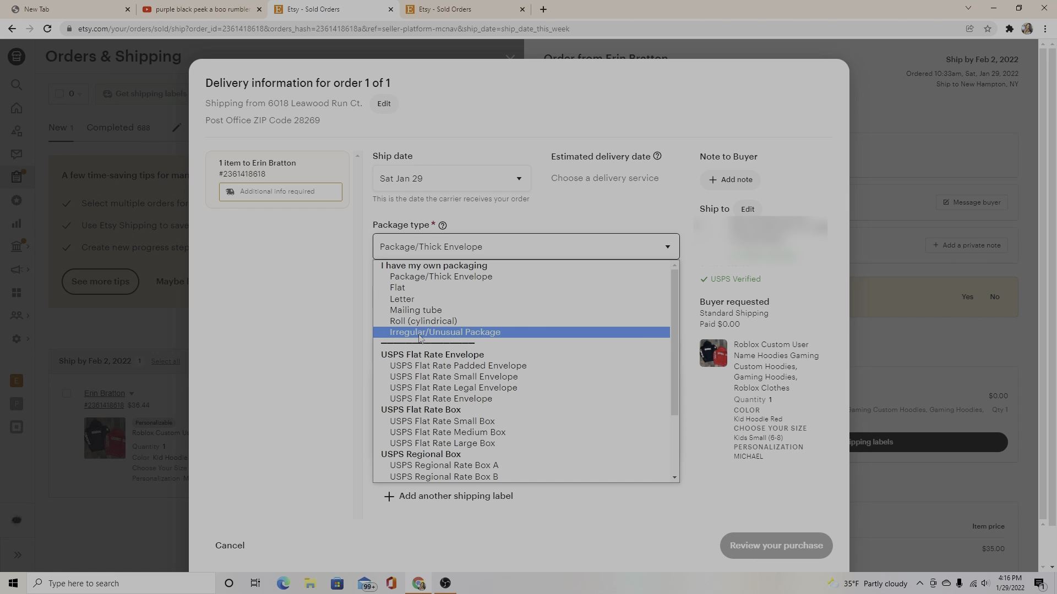
{"action": "scroll", "coordinate": [412, 396], "scroll_direction": "down", "scroll_amount": 3}
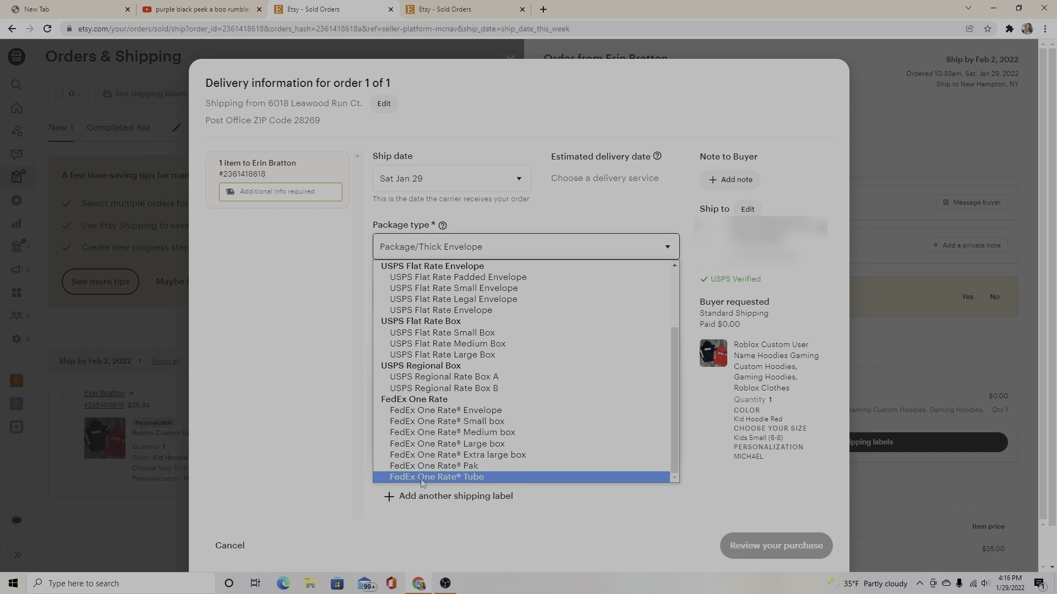
{"action": "scroll", "coordinate": [425, 277], "scroll_direction": "up", "scroll_amount": 3}
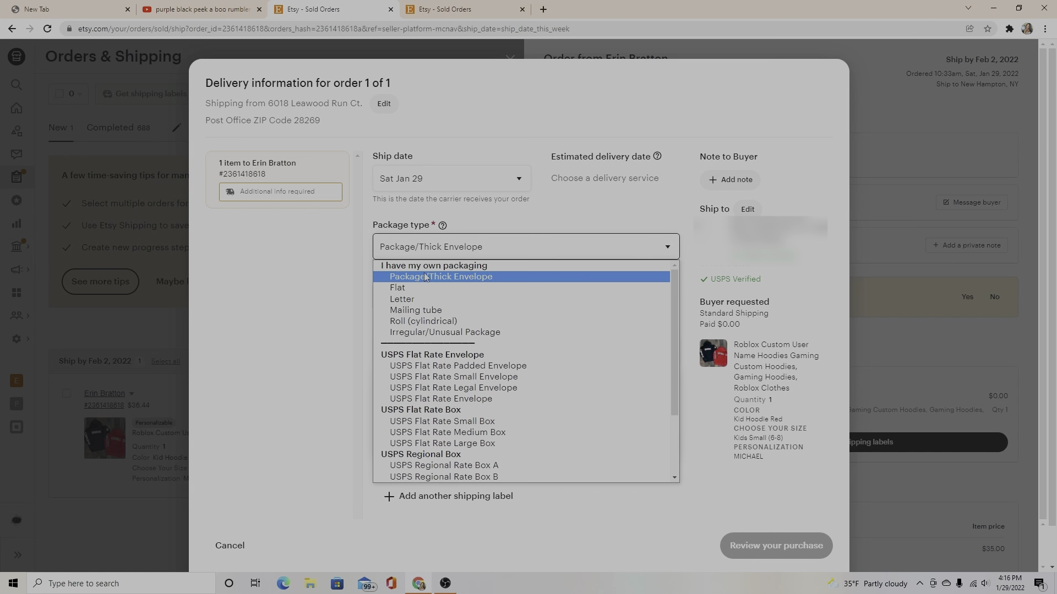
{"action": "left_click", "coordinate": [425, 277]}
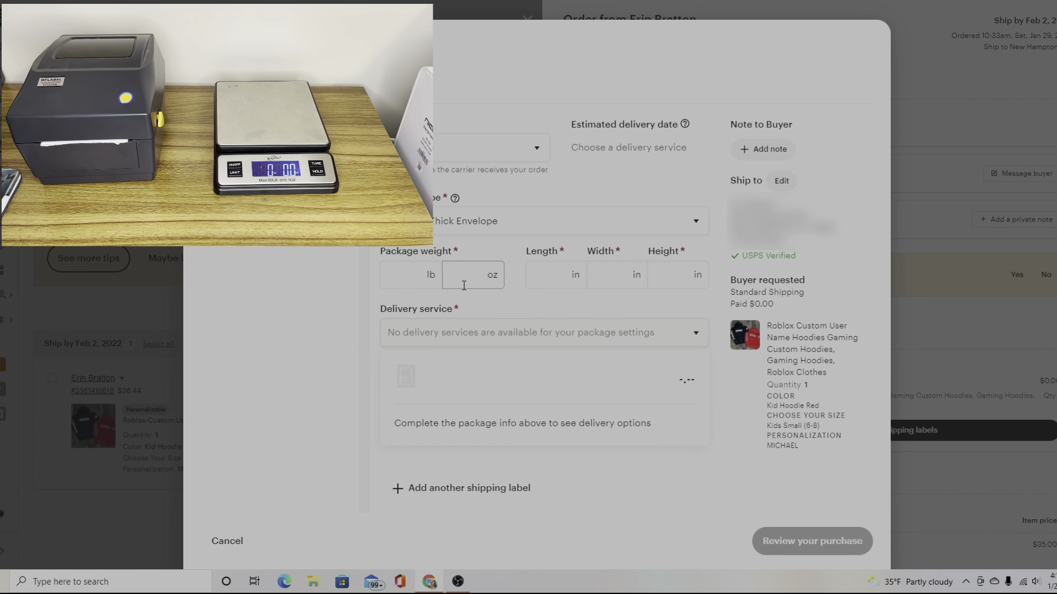
Enter package weight 10.5 oz and dimensions 12 × 10 × 2 in.
{"action": "left_click", "coordinate": [465, 271]}
{"action": "type", "text": "10.5"}
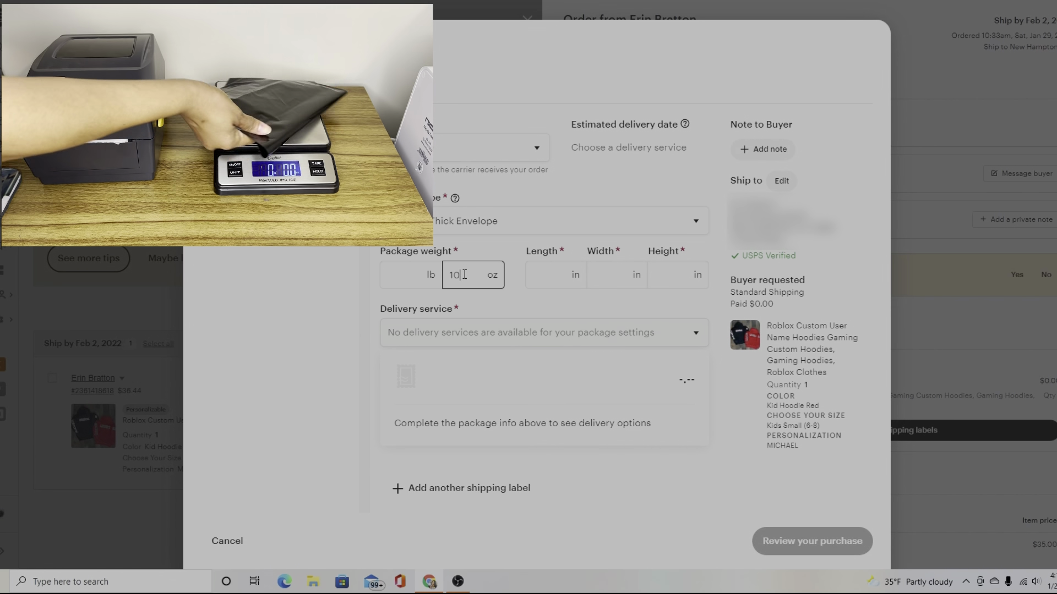
{"action": "left_click", "coordinate": [567, 275]}
{"action": "type", "text": "12"}
{"action": "left_click", "coordinate": [608, 275]}
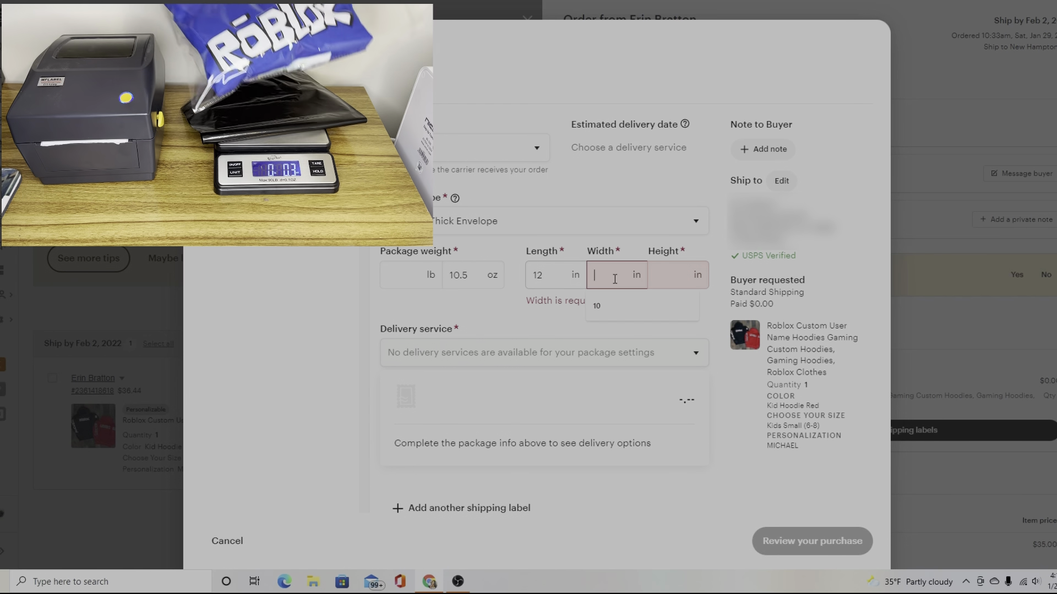
{"action": "type", "text": "10"}
{"action": "left_click", "coordinate": [671, 278]}
{"action": "type", "text": "2"}
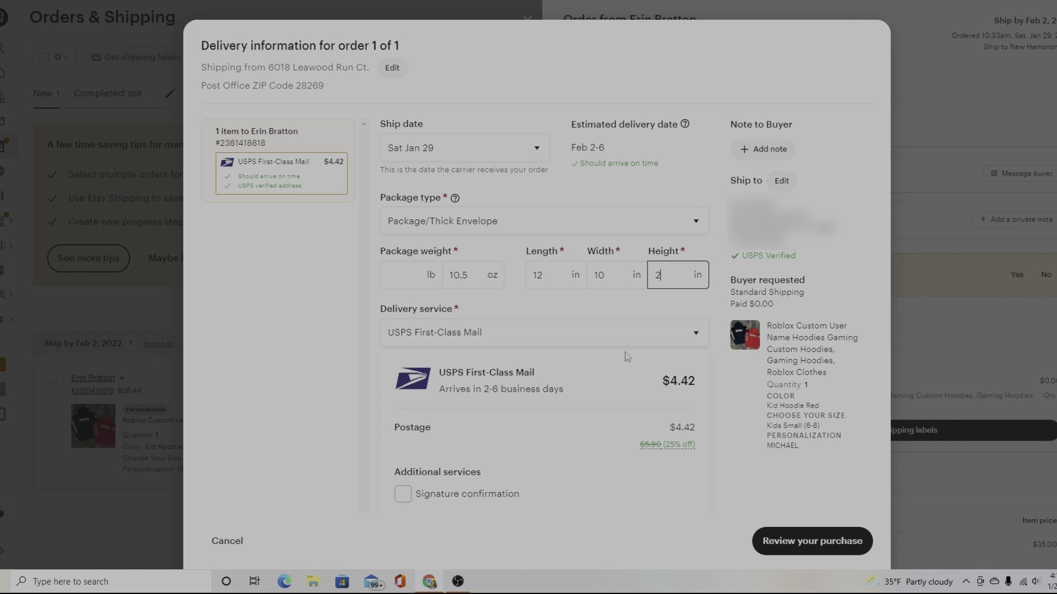
Keep USPS First-Class Mail as the delivery service and review the $4.42 label purchase.
{"action": "left_click", "coordinate": [467, 428]}
{"action": "left_click", "coordinate": [602, 341]}
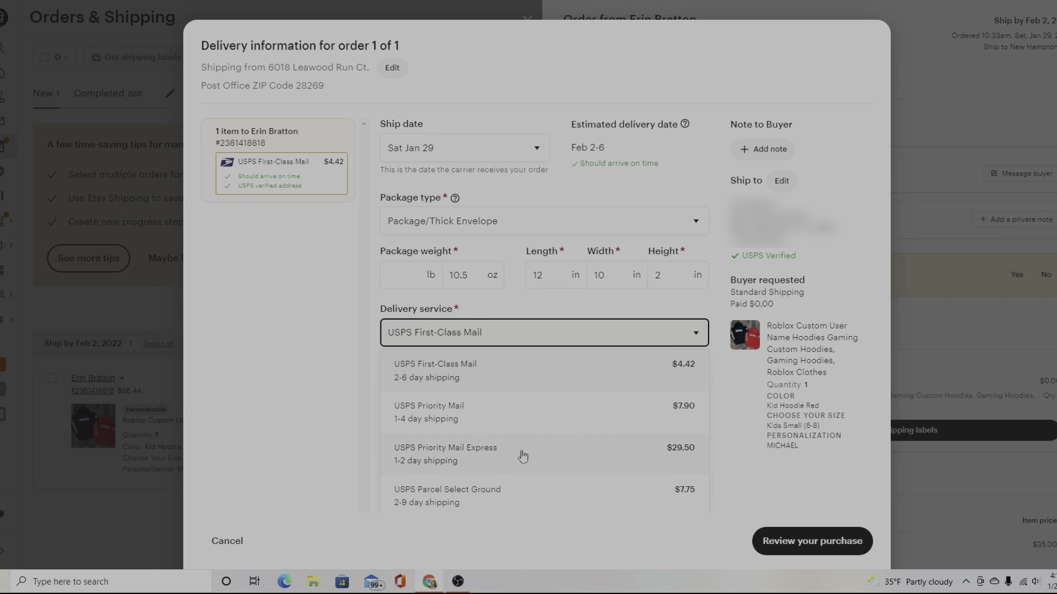
{"action": "scroll", "coordinate": [521, 457], "scroll_direction": "down", "scroll_amount": 1}
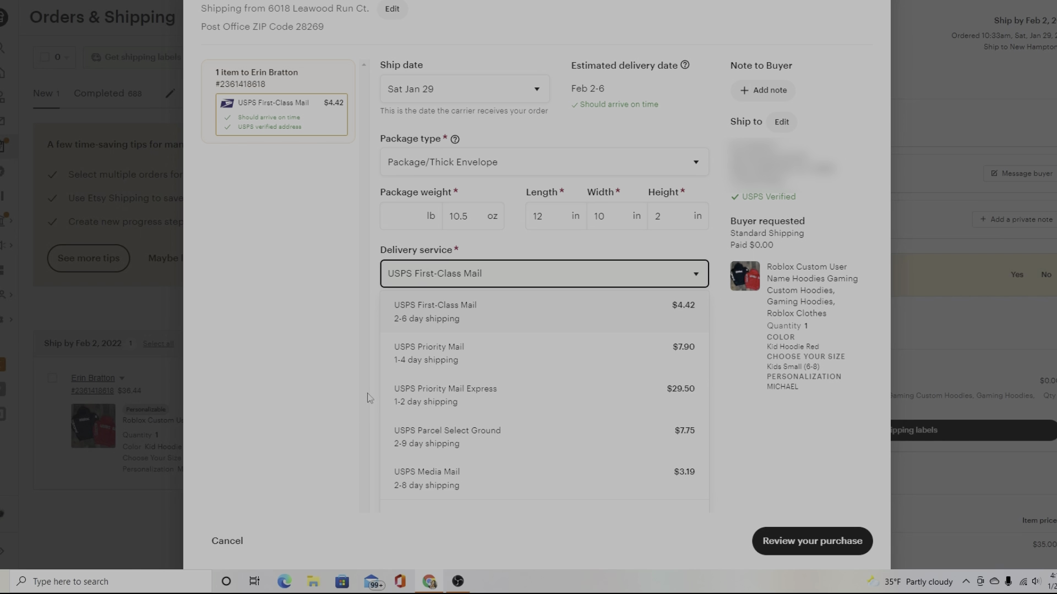
{"action": "left_click", "coordinate": [328, 406]}
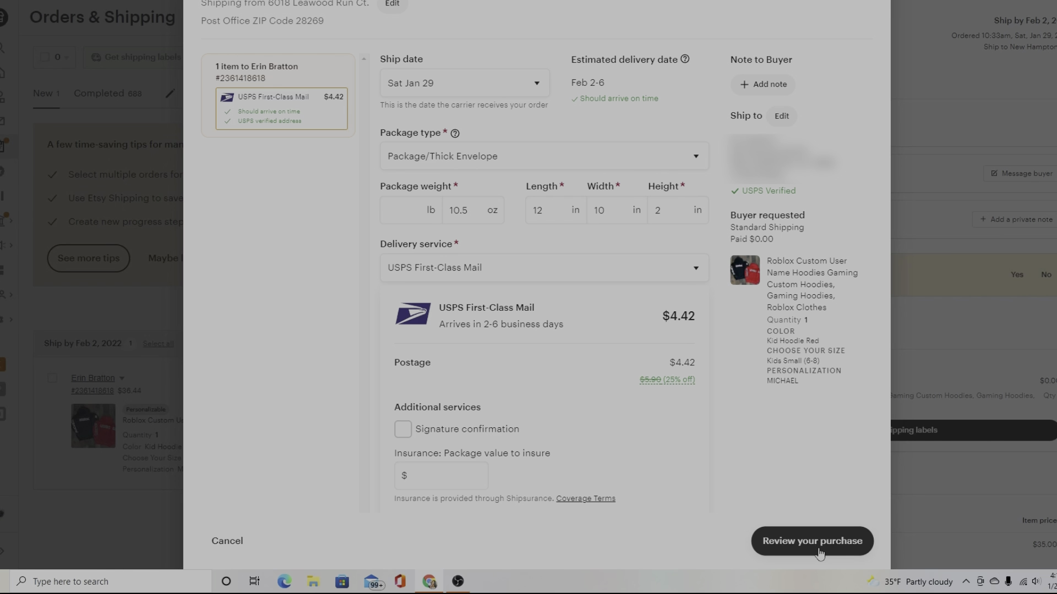
{"action": "left_click", "coordinate": [819, 552]}
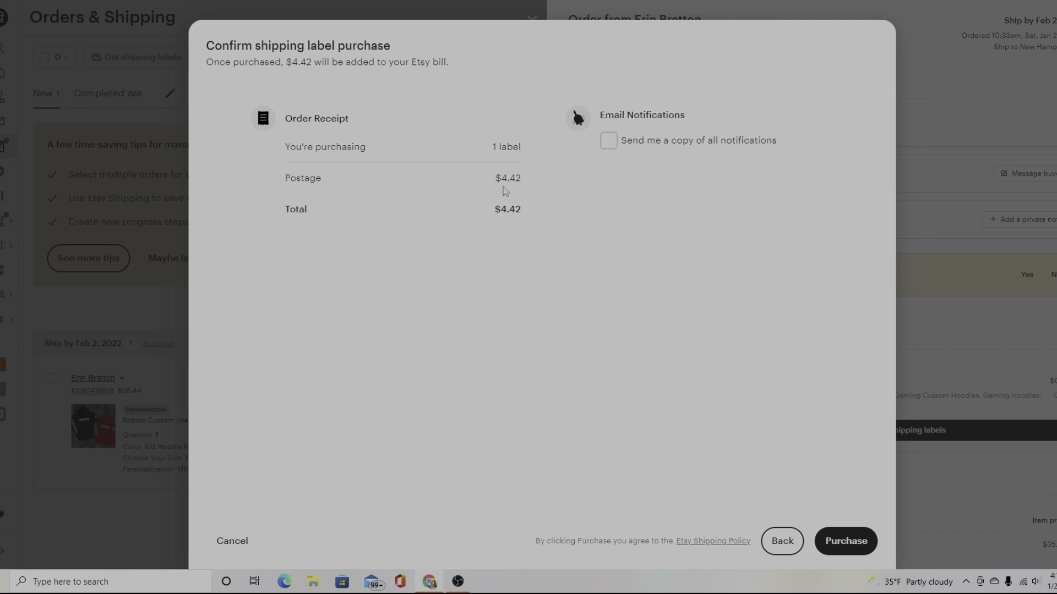
Purchase the $4.42 label with notification copies left turned off.
{"action": "left_click", "coordinate": [609, 145]}
{"action": "left_click", "coordinate": [612, 146]}
{"action": "left_click", "coordinate": [872, 550]}
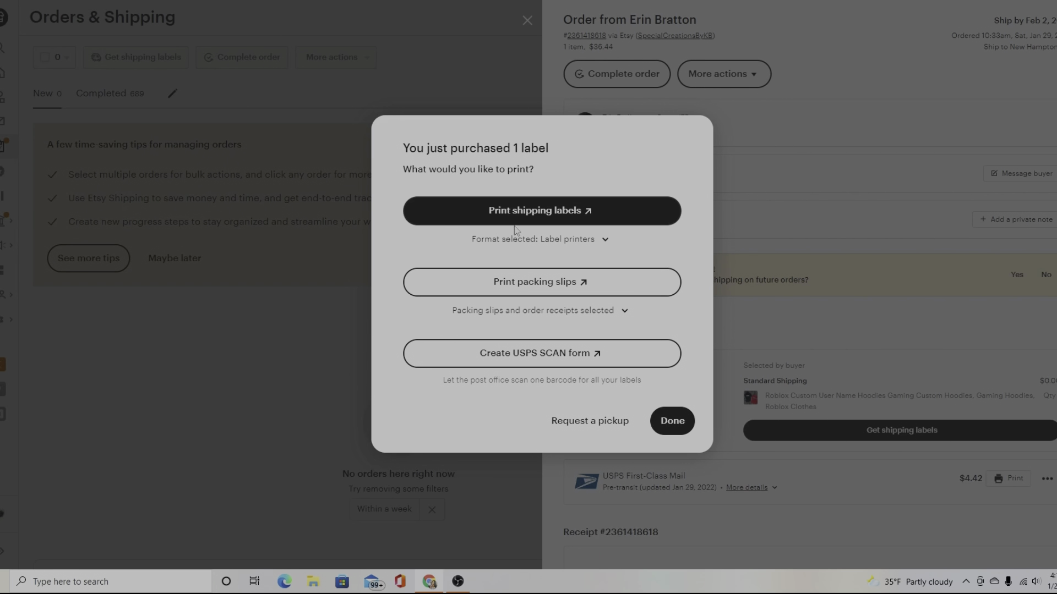
Print the packing slip and the shipping label, then close the purchase summary.
{"action": "left_click", "coordinate": [516, 292]}
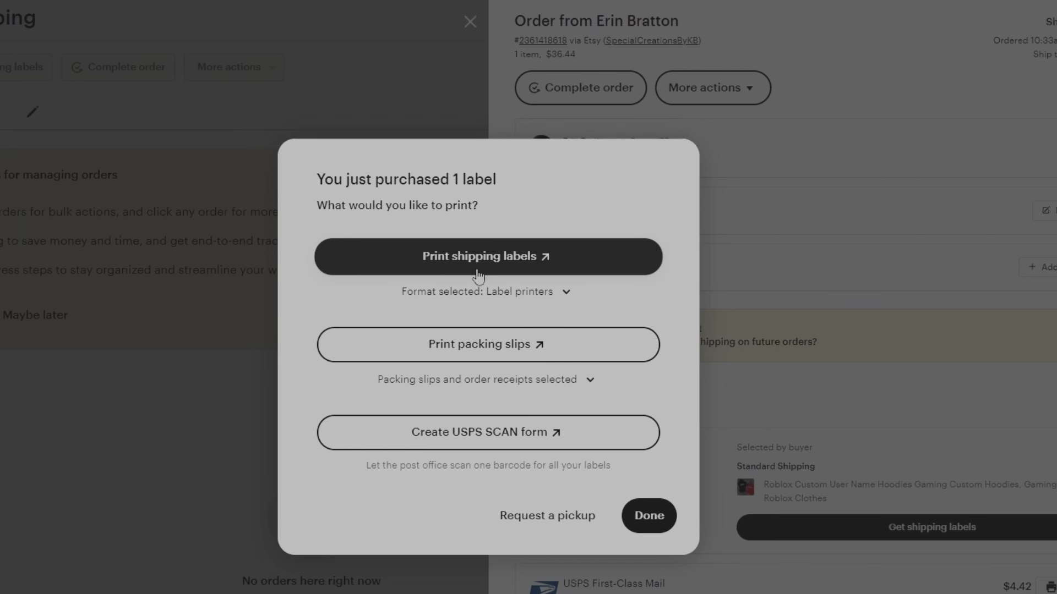
{"action": "left_click", "coordinate": [490, 275]}
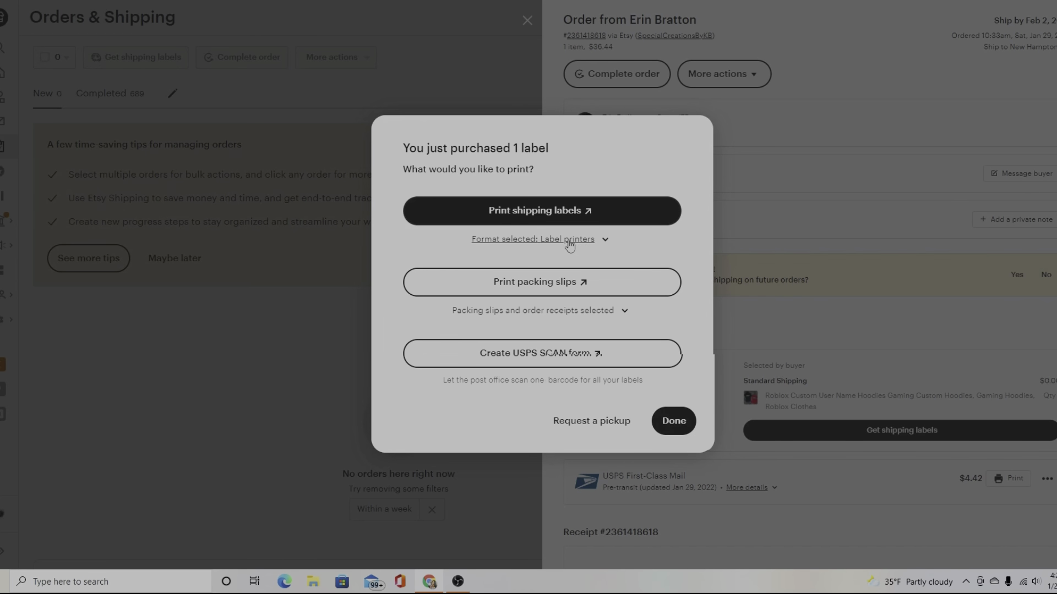
{"action": "left_click", "coordinate": [679, 429]}
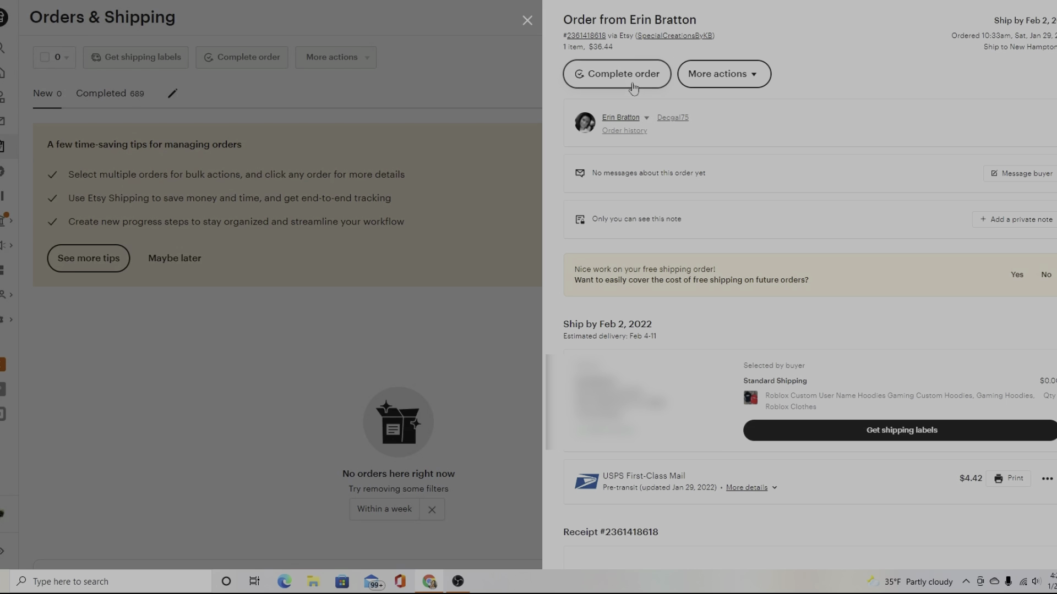
Complete the hoodie order, entering its USPS tracking number.
{"action": "left_click", "coordinate": [629, 77]}
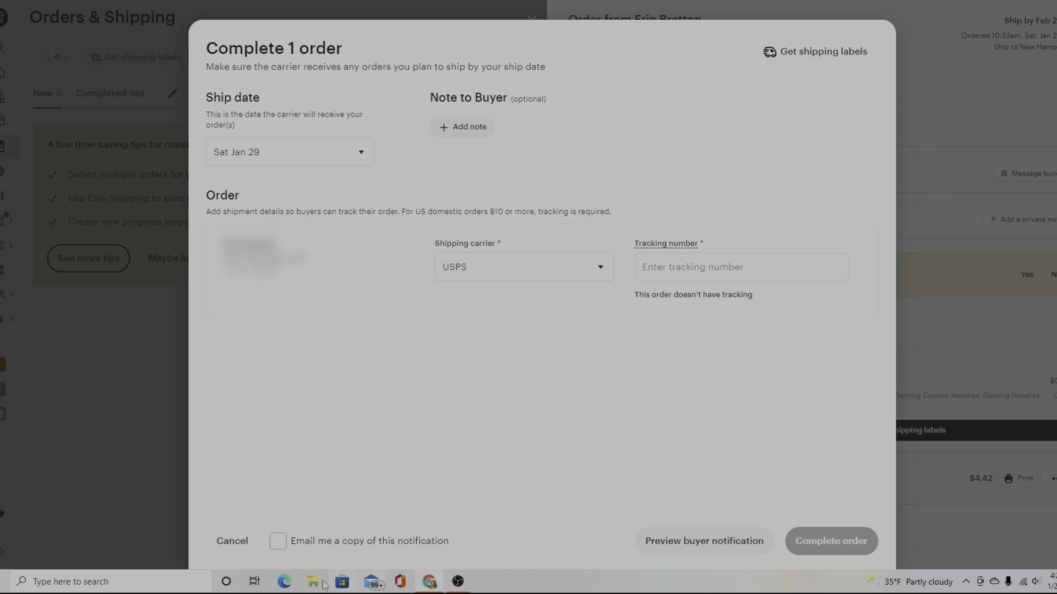
{"action": "left_click", "coordinate": [694, 272]}
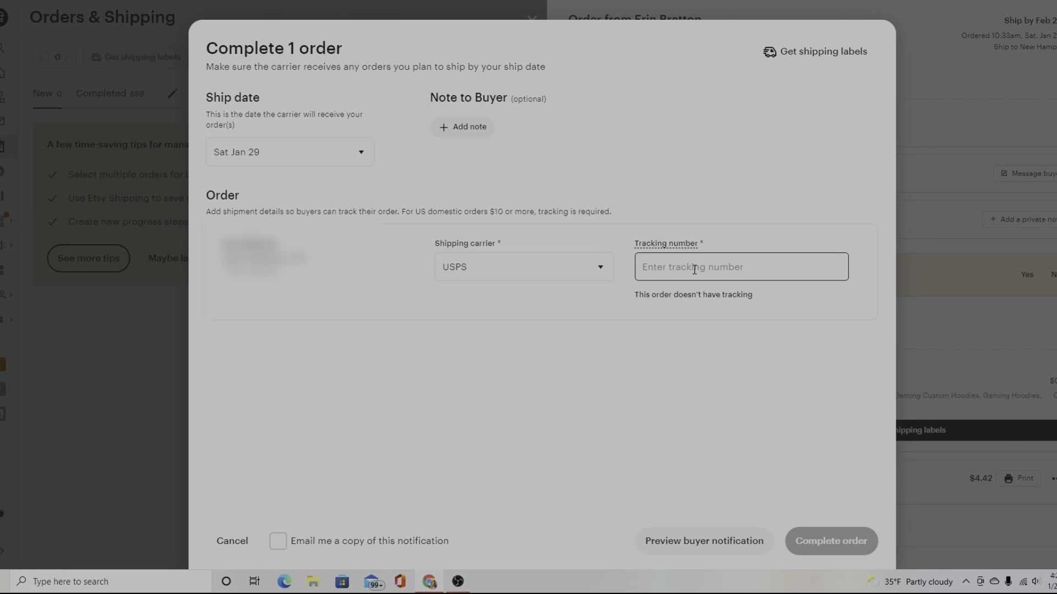
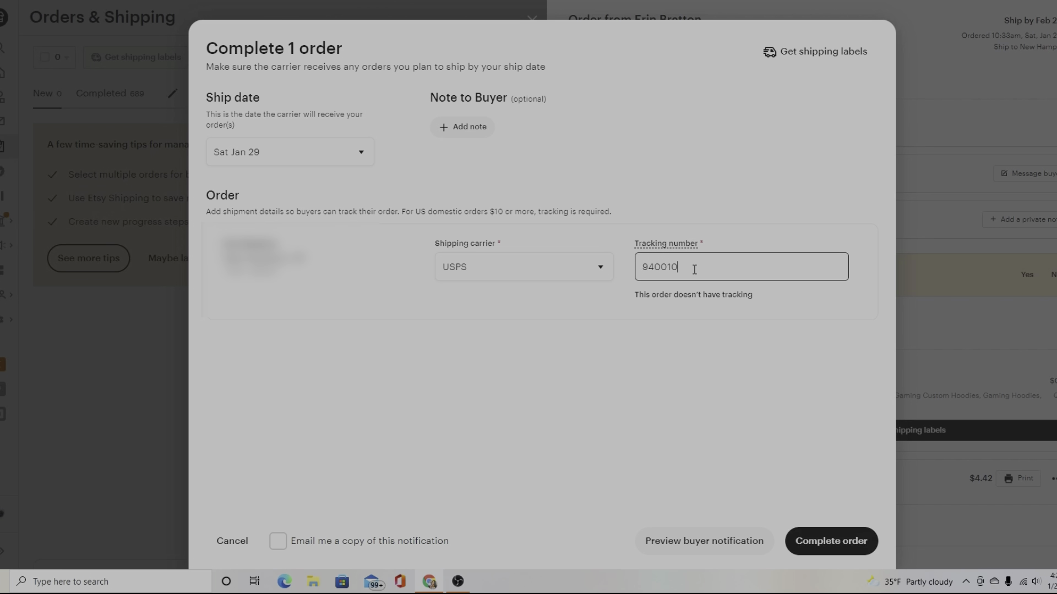
{"action": "key", "text": "Return"}
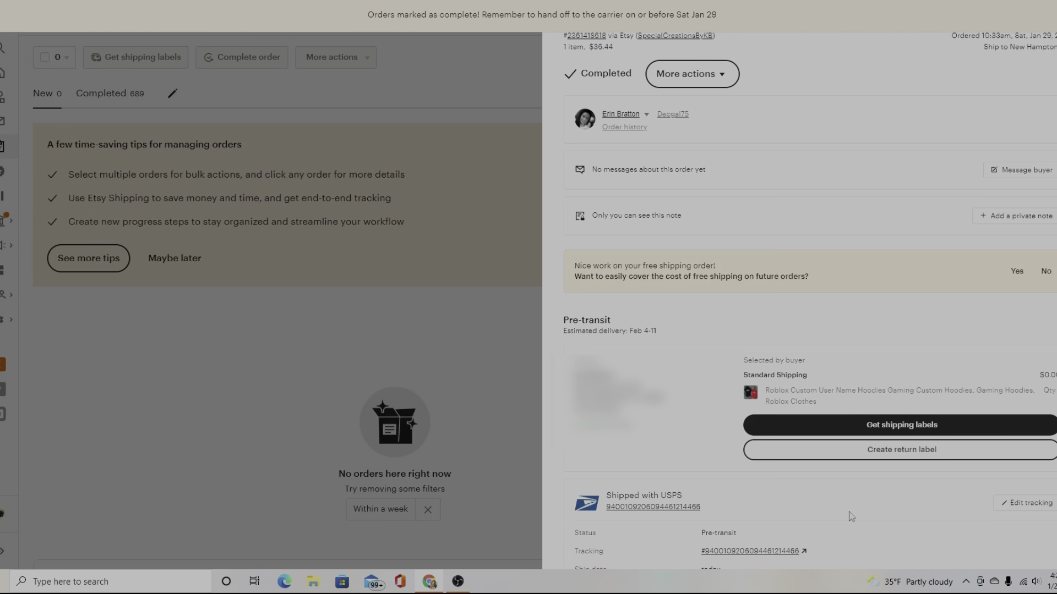
Close the order panel and scroll through the Completed orders list.
{"action": "left_click", "coordinate": [484, 408]}
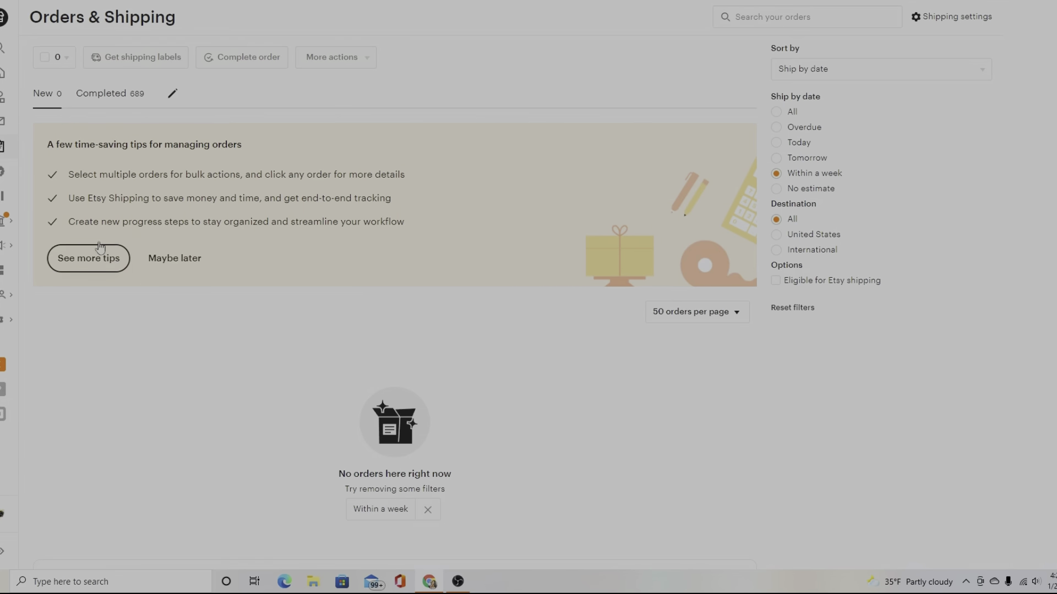
{"action": "left_click", "coordinate": [110, 95]}
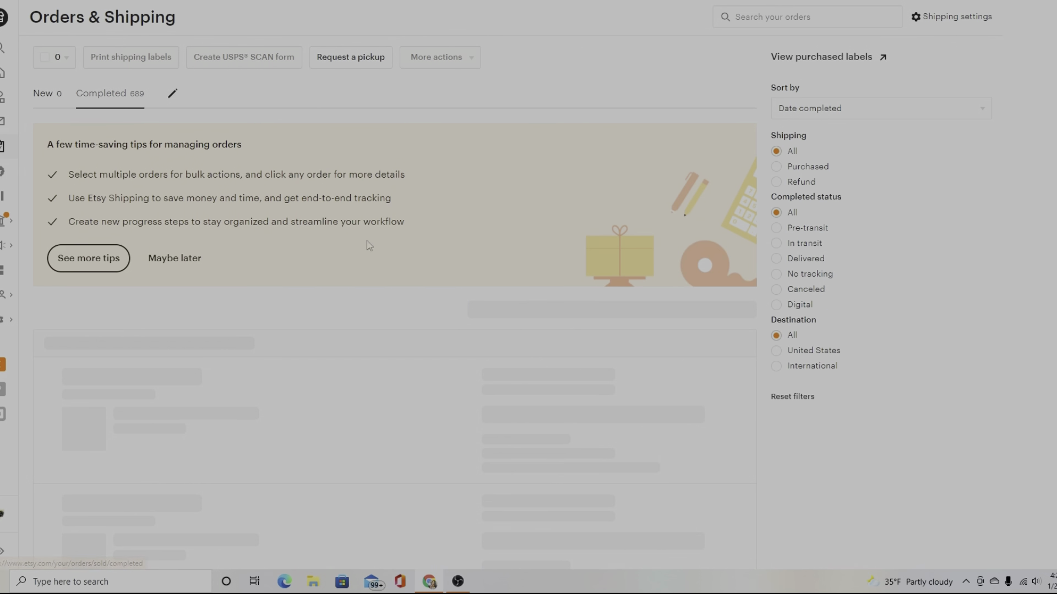
{"action": "scroll", "coordinate": [455, 371], "scroll_direction": "down", "scroll_amount": 6}
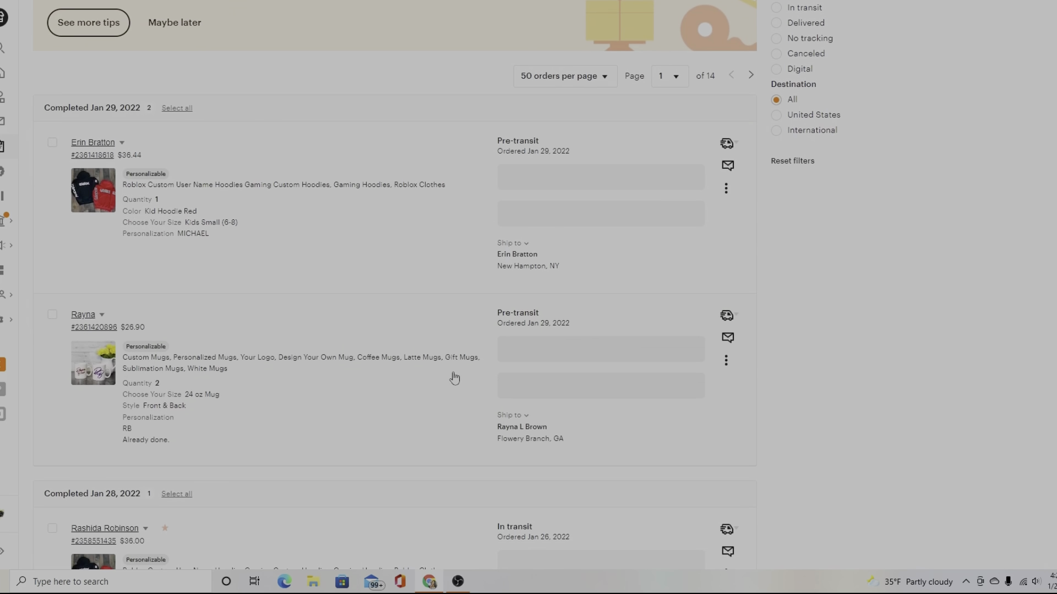
{"action": "scroll", "coordinate": [451, 375], "scroll_direction": "down", "scroll_amount": 3}
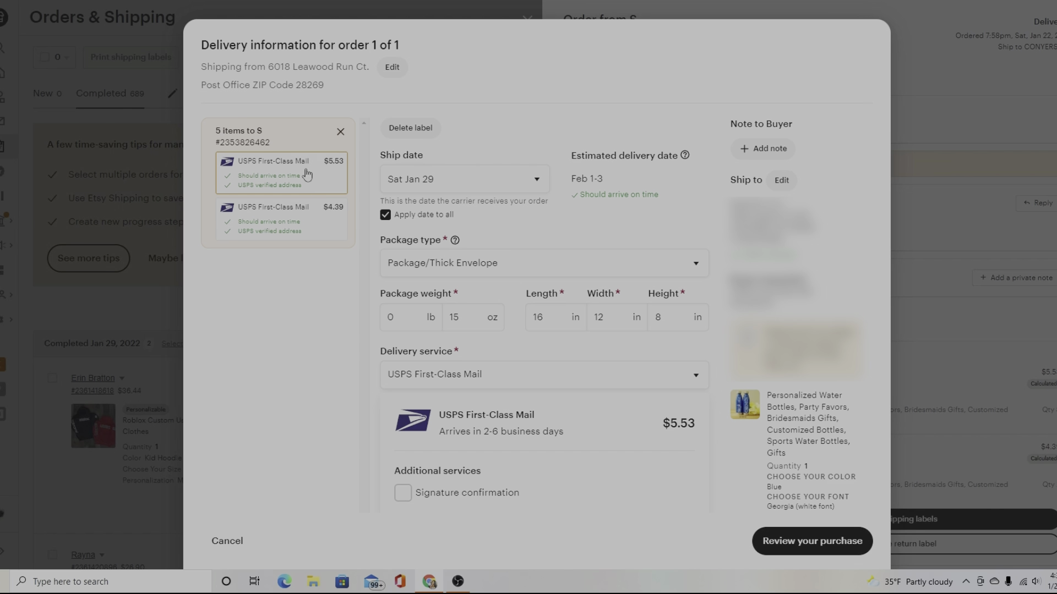
Delete the extra $4.39 label from the water bottle order.
{"action": "left_click", "coordinate": [297, 224]}
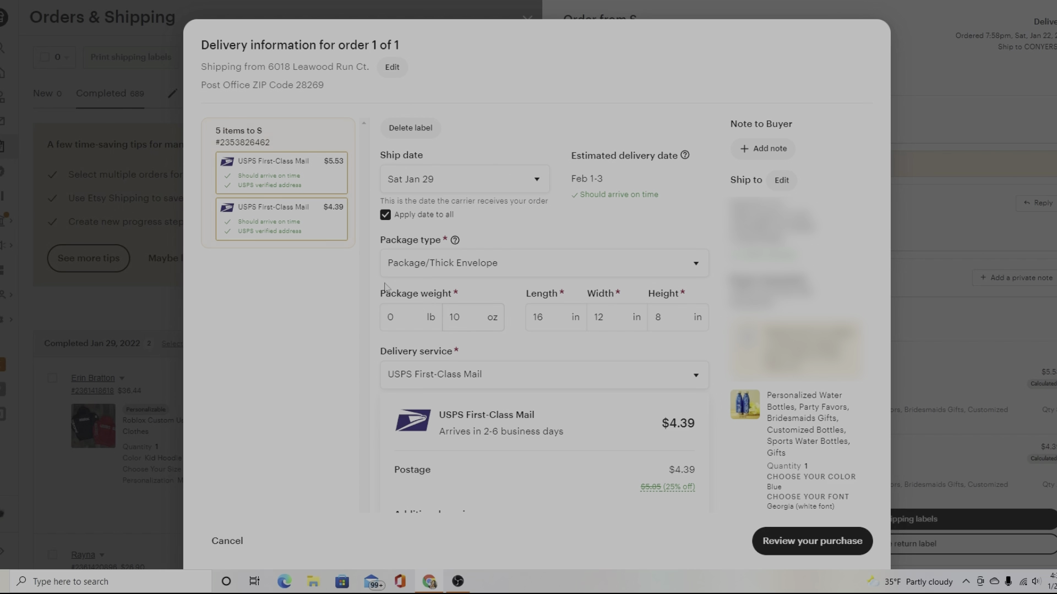
{"action": "mouse_move", "coordinate": [330, 239]}
{"action": "left_click", "coordinate": [265, 192]}
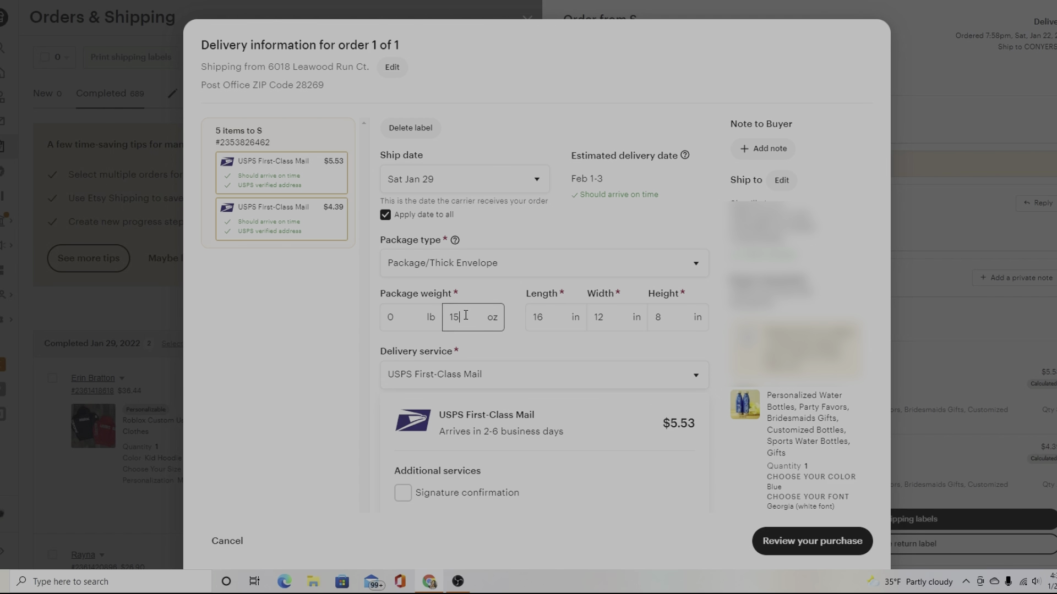
{"action": "left_click", "coordinate": [283, 211]}
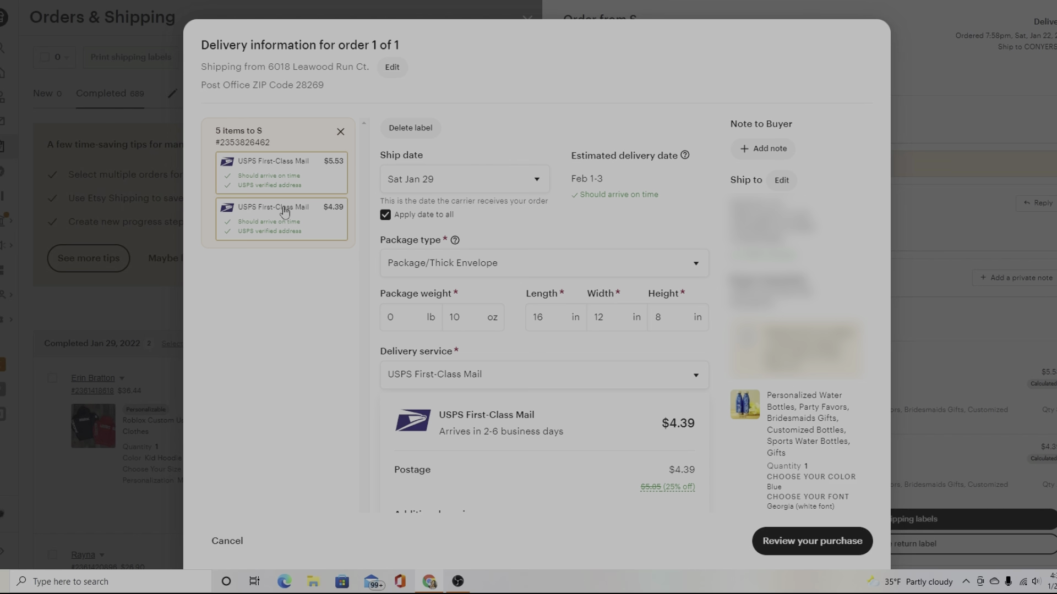
{"action": "left_click", "coordinate": [389, 130]}
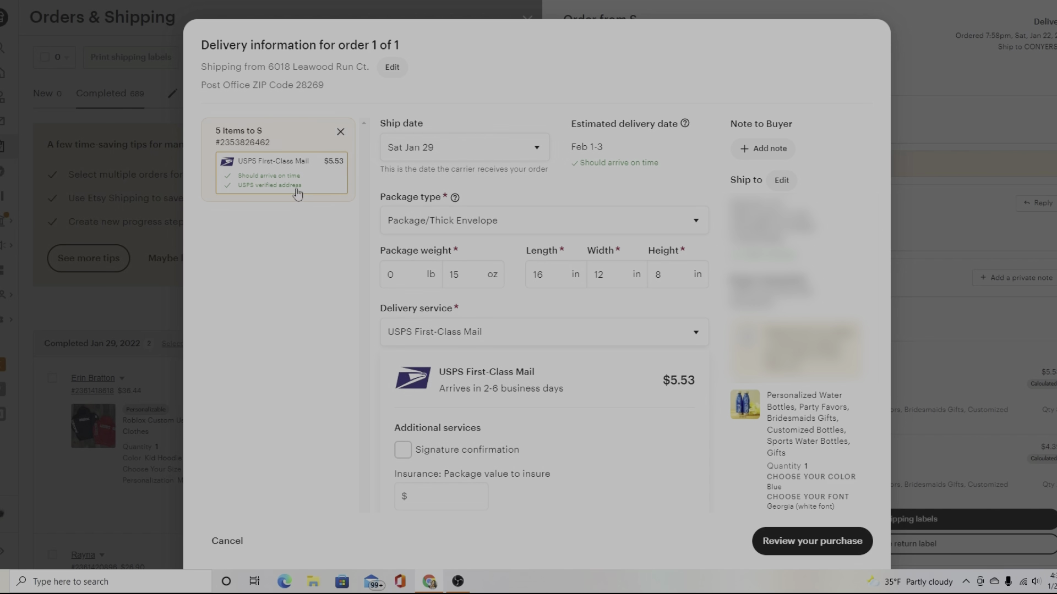
Change the package weight from 15 oz to 2 lb, keeping USPS Priority Mail at $8.20.
{"action": "left_click", "coordinate": [465, 274]}
{"action": "key", "text": "BackSpace"}
{"action": "key", "text": "BackSpace"}
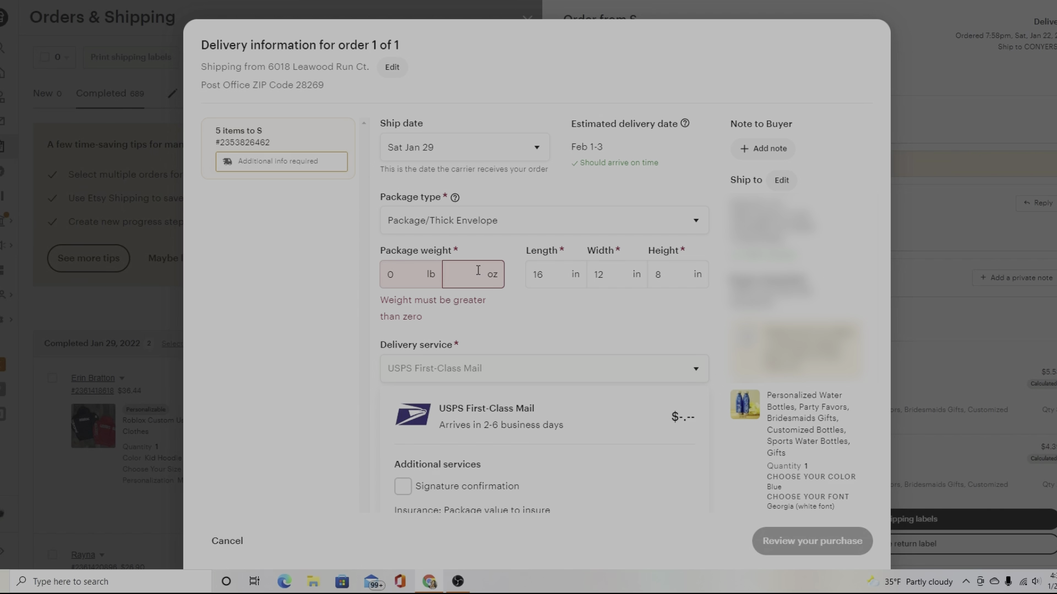
{"action": "left_click", "coordinate": [418, 277]}
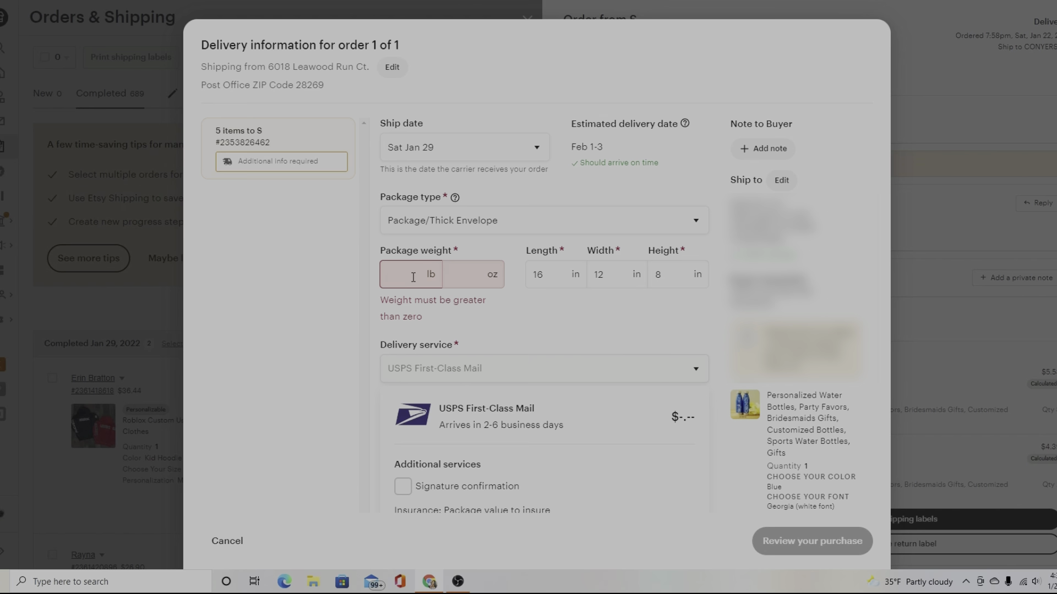
{"action": "type", "text": "2"}
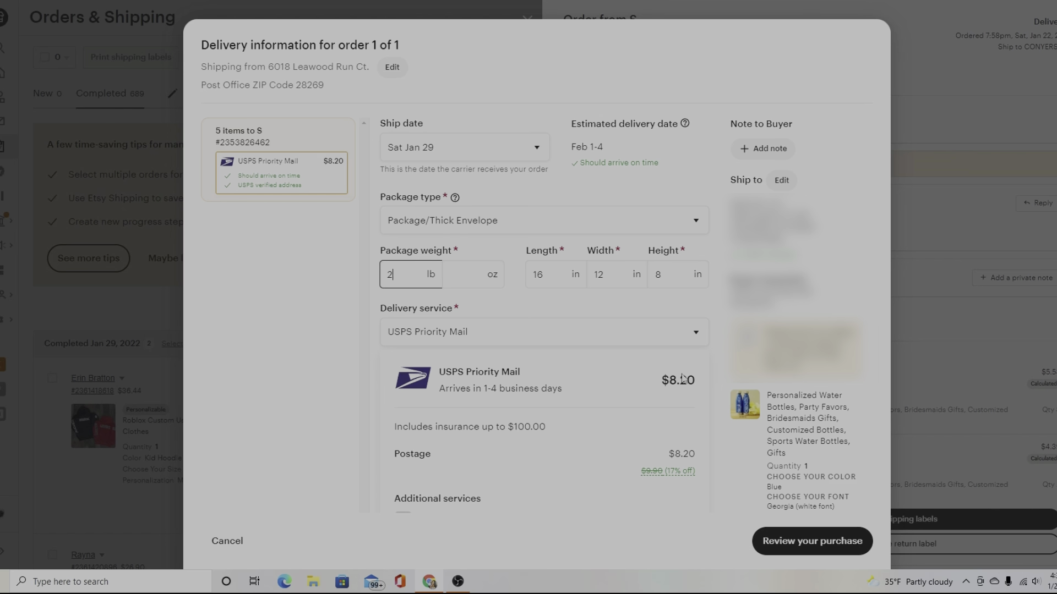
{"action": "left_click", "coordinate": [626, 340]}
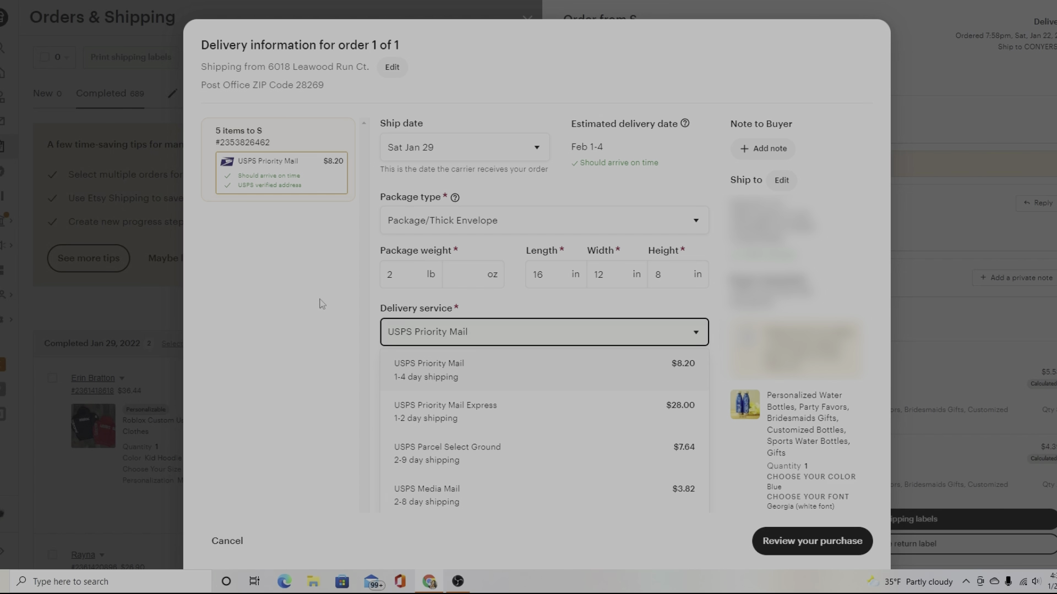
{"action": "left_click", "coordinate": [303, 250]}
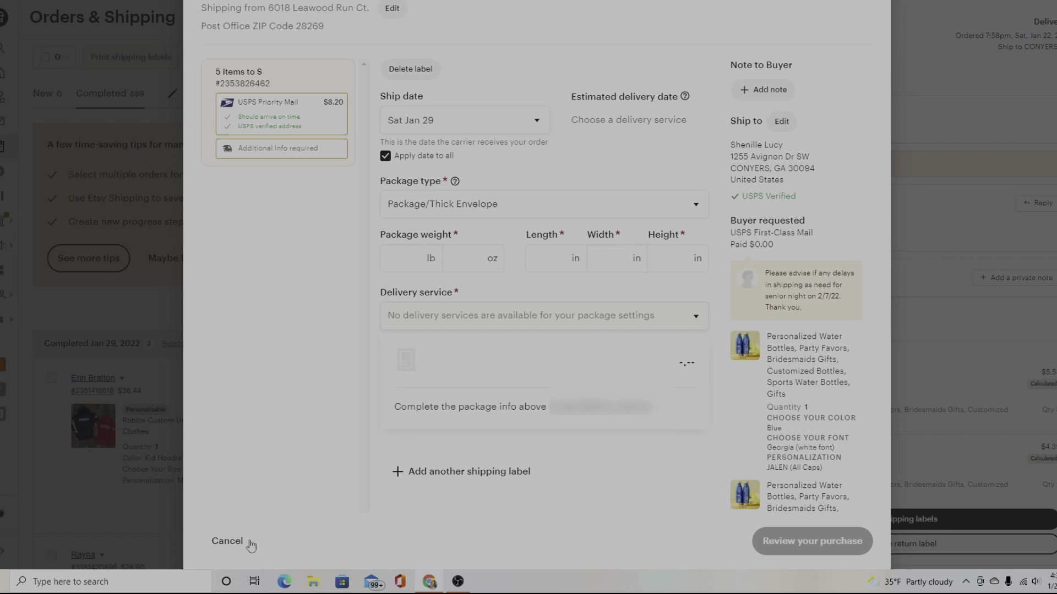
Cancel the label dialog and set the listing's shipping prices to fixed manual prices.
{"action": "left_click", "coordinate": [228, 542]}
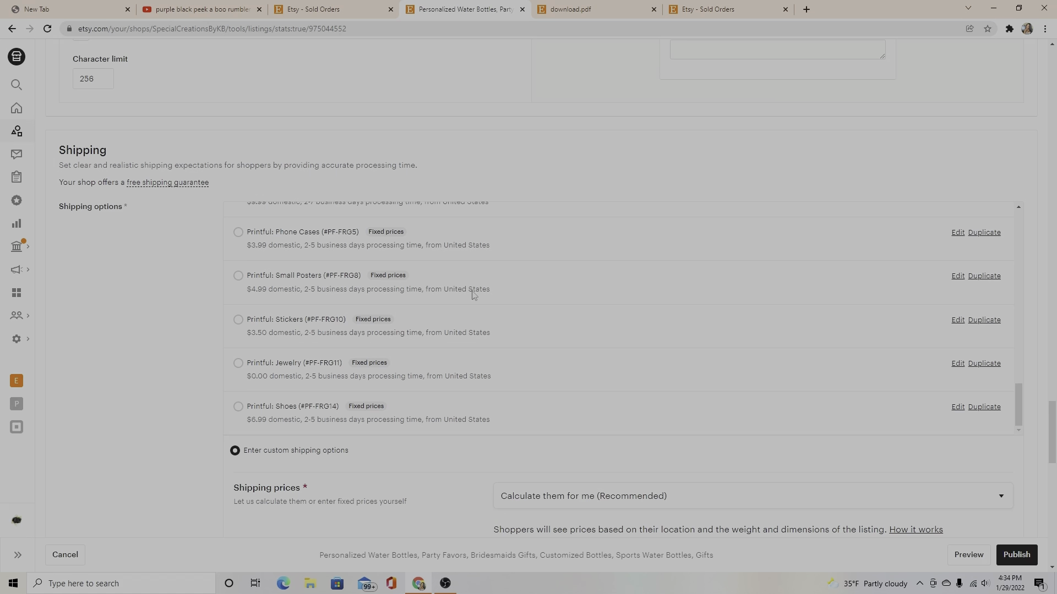
{"action": "scroll", "coordinate": [363, 268], "scroll_direction": "down", "scroll_amount": 2}
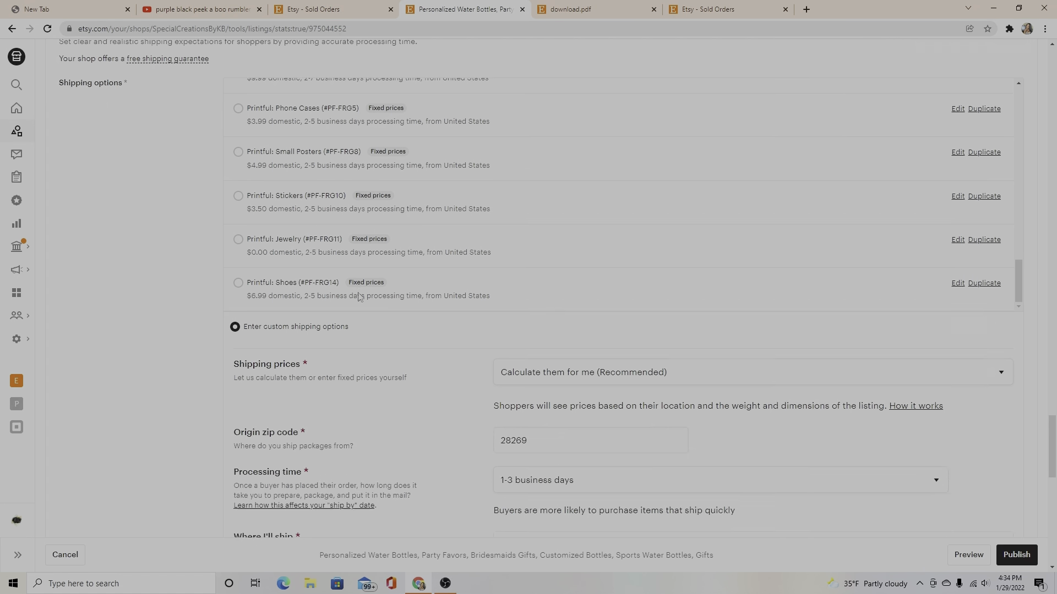
{"action": "left_click", "coordinate": [538, 370]}
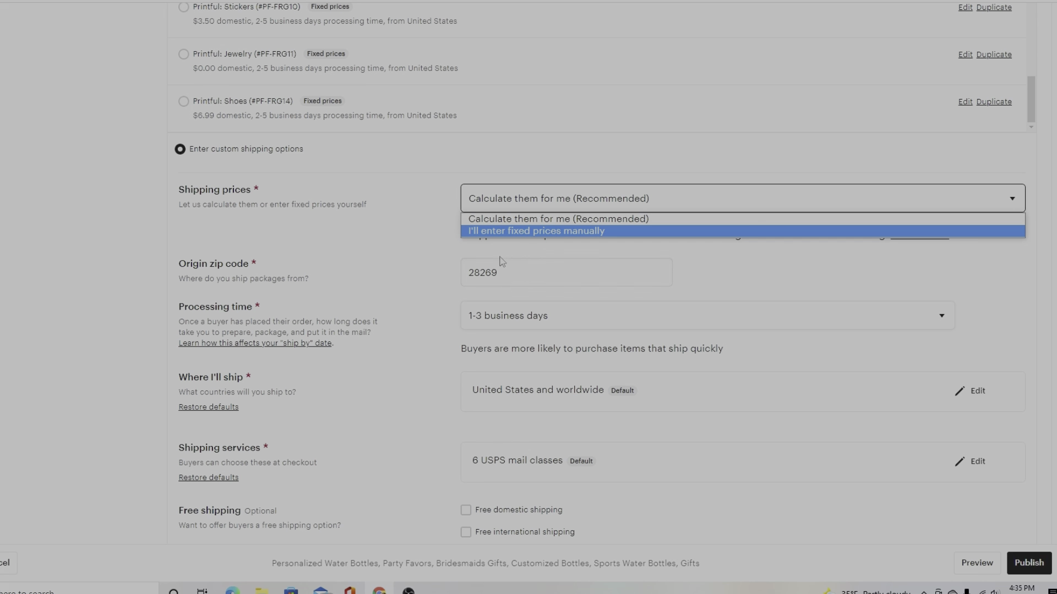
{"action": "key", "text": "Return"}
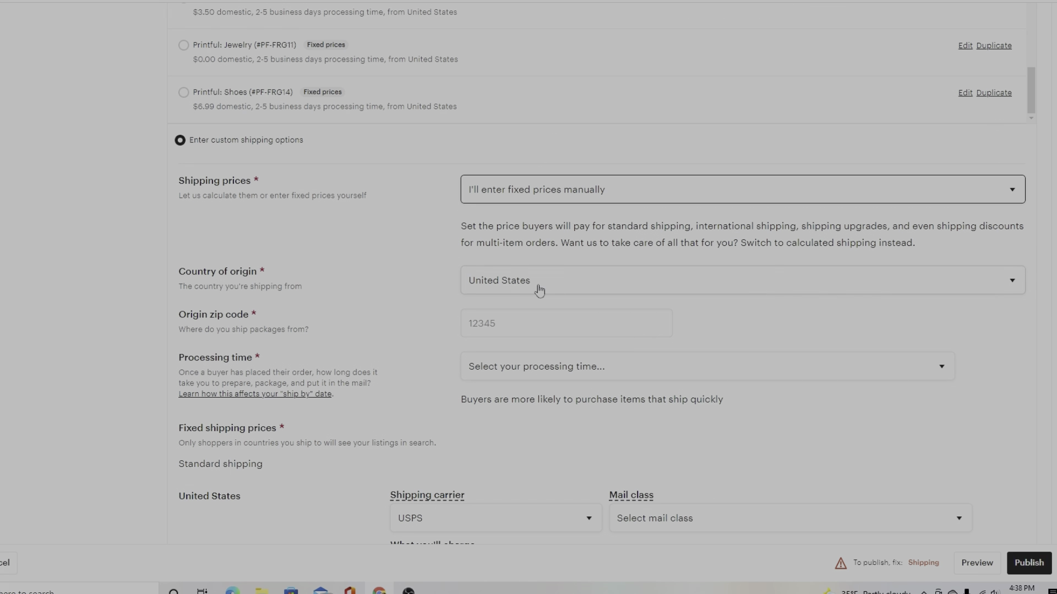
Fill the origin zip from the saved suggestion and set processing time to 1-3 business days.
{"action": "left_click", "coordinate": [522, 327]}
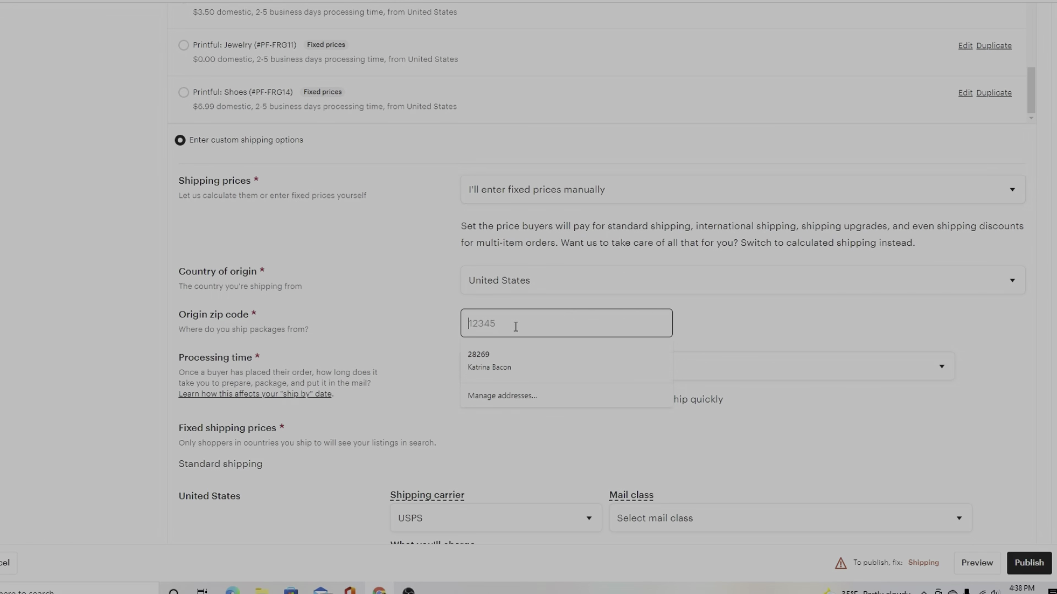
{"action": "left_click", "coordinate": [478, 359]}
{"action": "scroll", "coordinate": [474, 352], "scroll_direction": "down", "scroll_amount": 2}
{"action": "left_click", "coordinate": [485, 372]}
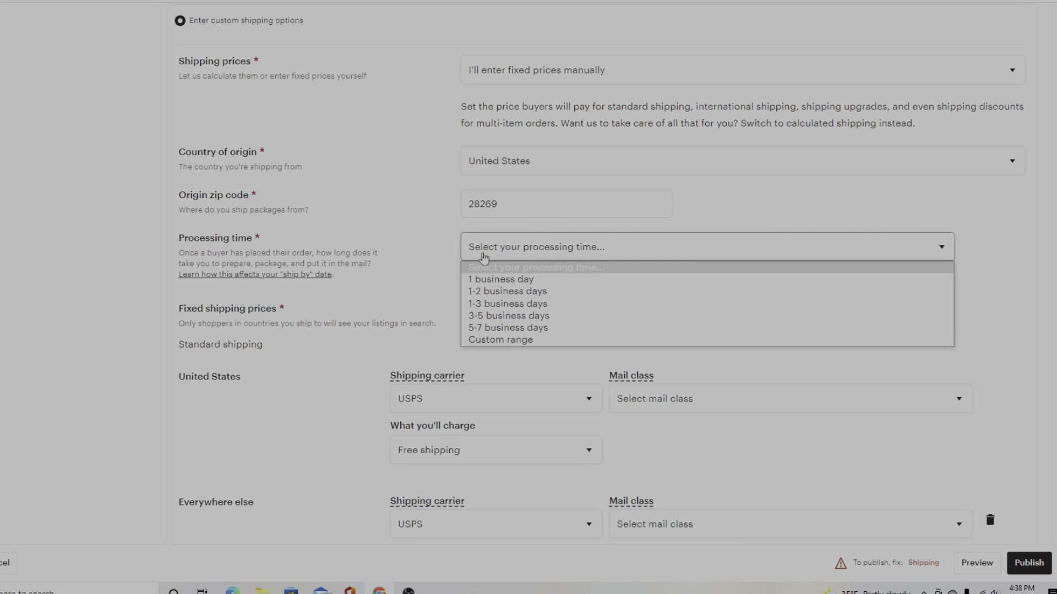
{"action": "left_click", "coordinate": [489, 303]}
{"action": "scroll", "coordinate": [410, 247], "scroll_direction": "down", "scroll_amount": 1}
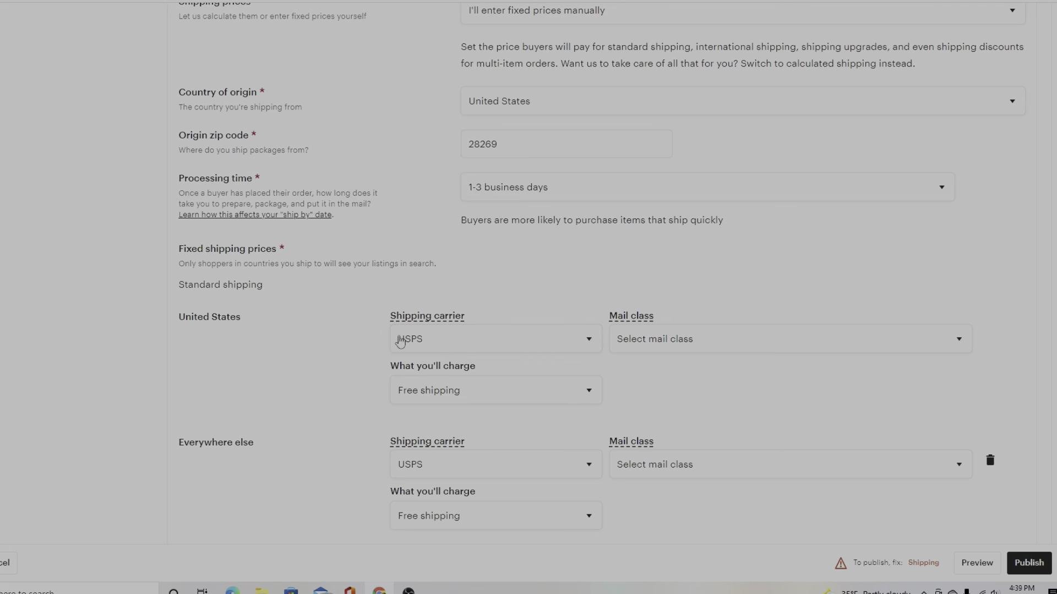
Set United States shipping to USPS First-Class Mail.
{"action": "left_click", "coordinate": [452, 344]}
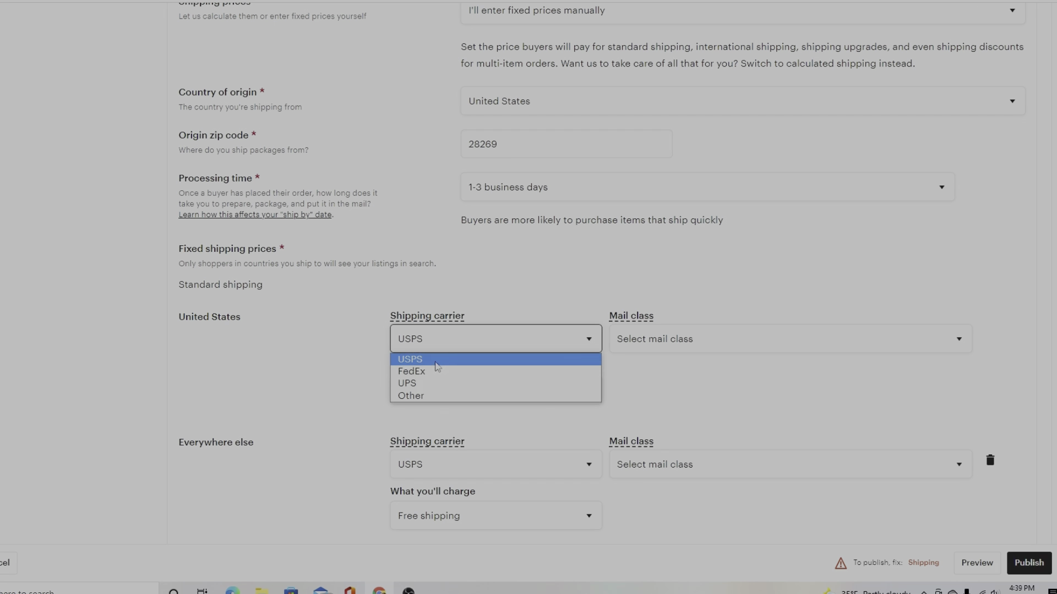
{"action": "left_click", "coordinate": [692, 340]}
{"action": "left_click", "coordinate": [699, 347]}
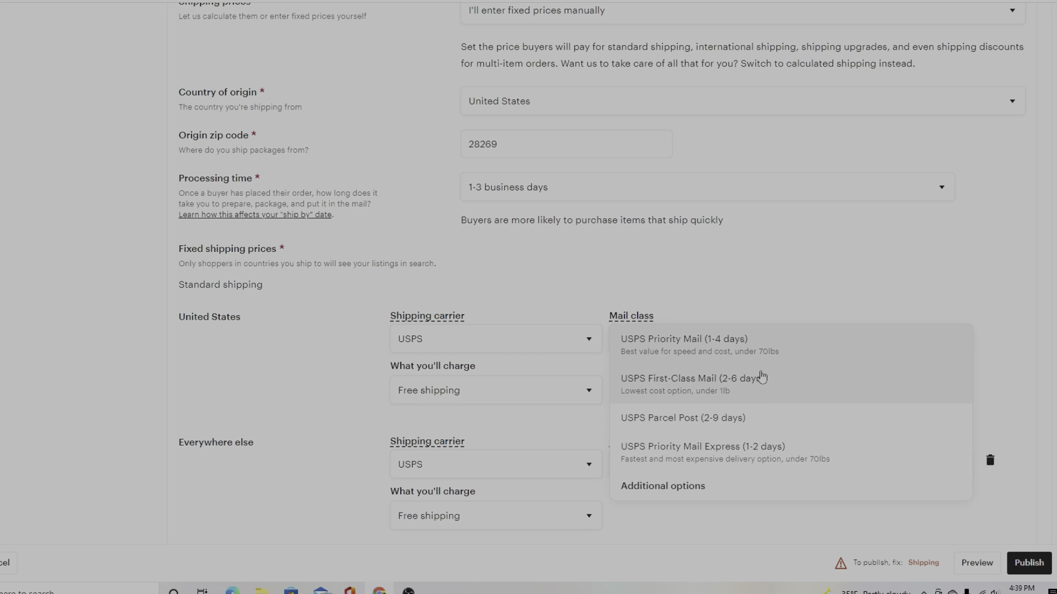
{"action": "left_click", "coordinate": [735, 389]}
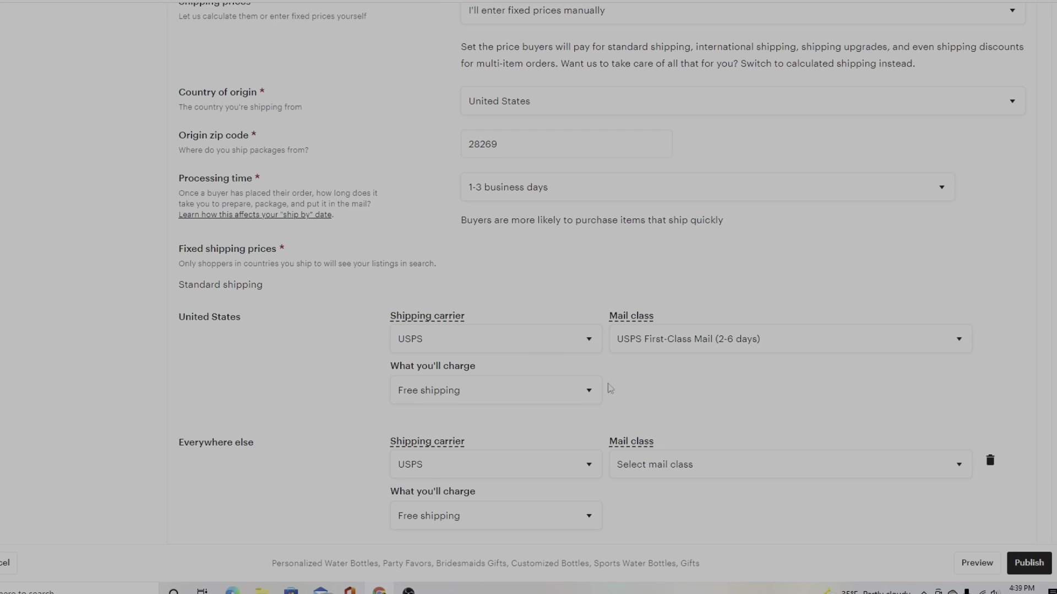
Charge a fixed price of $4 for one item of standard US shipping.
{"action": "left_click", "coordinate": [434, 402]}
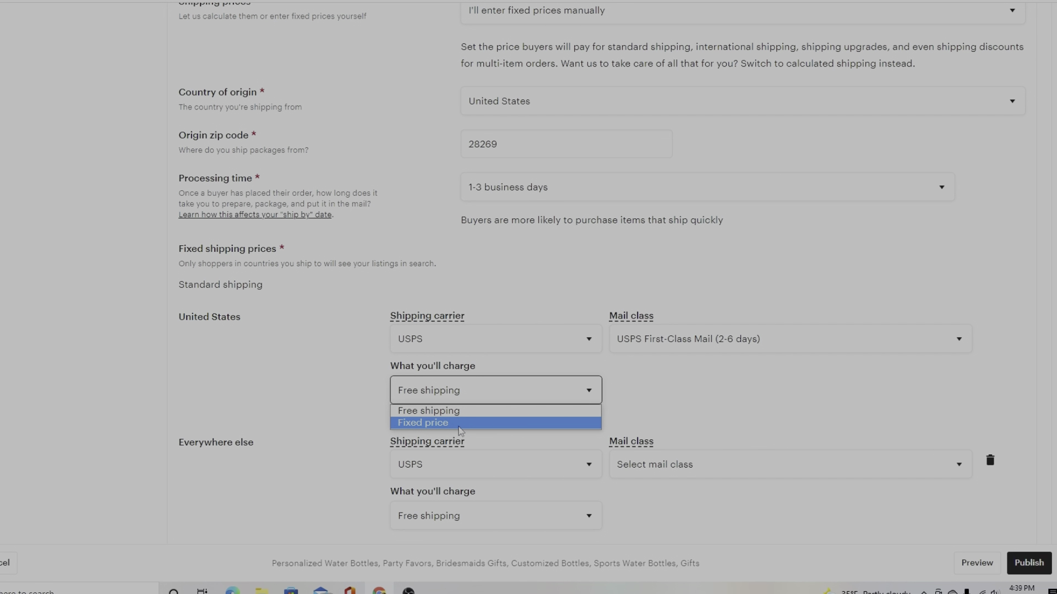
{"action": "left_click", "coordinate": [462, 424]}
{"action": "scroll", "coordinate": [644, 512], "scroll_direction": "down", "scroll_amount": 10}
{"action": "scroll", "coordinate": [644, 512], "scroll_direction": "up", "scroll_amount": 5}
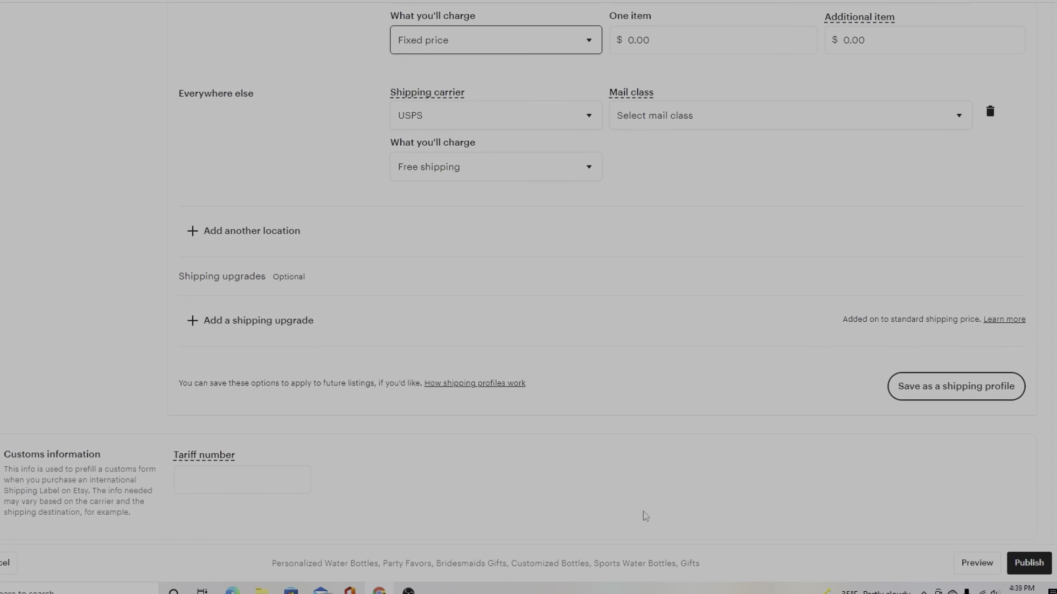
{"action": "scroll", "coordinate": [645, 515], "scroll_direction": "up", "scroll_amount": 5}
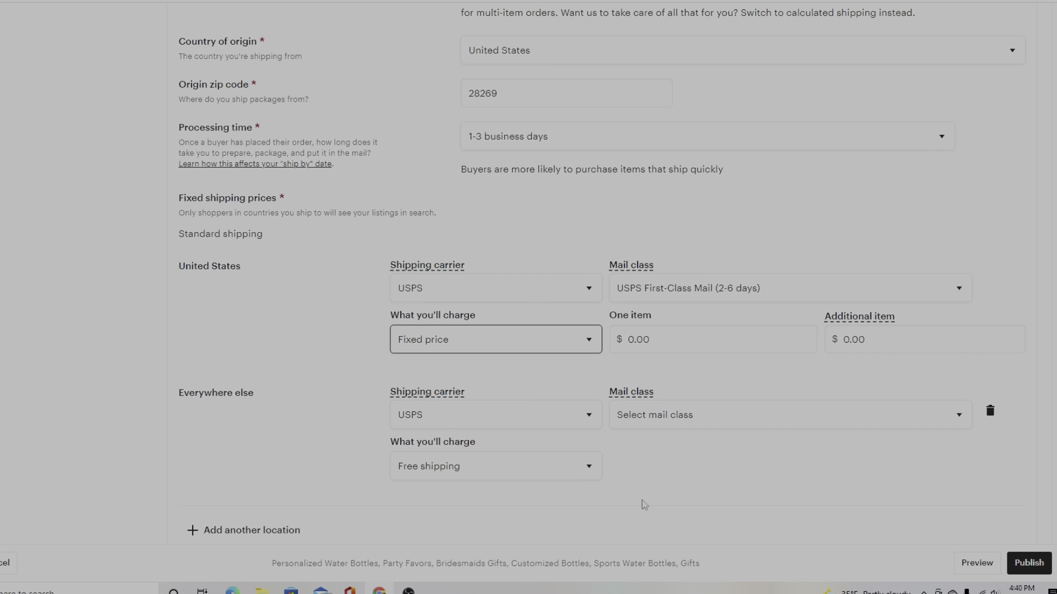
{"action": "left_click", "coordinate": [651, 340]}
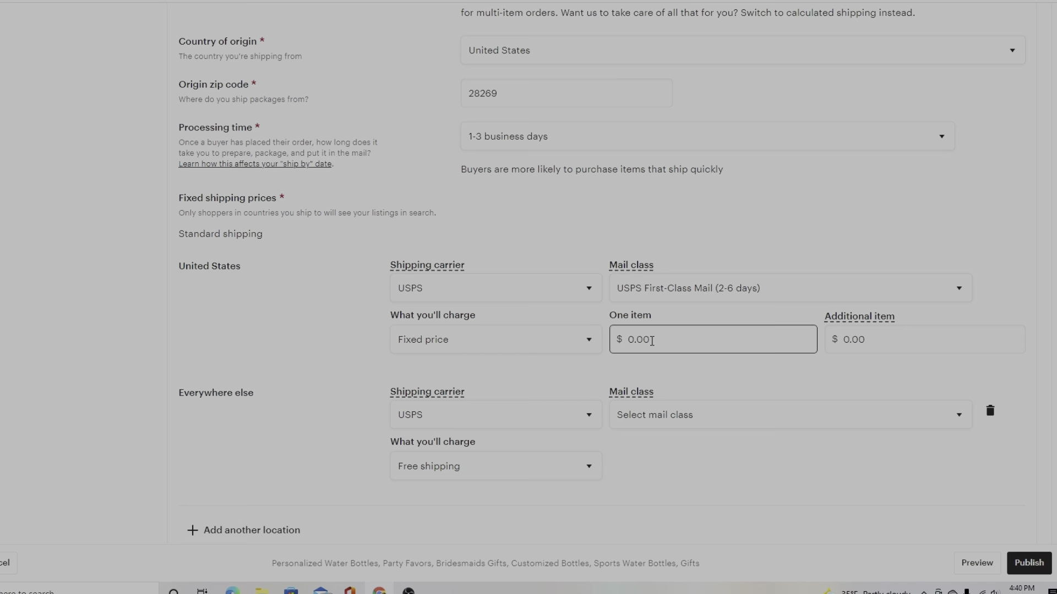
{"action": "scroll", "coordinate": [748, 295], "scroll_direction": "up", "scroll_amount": 4}
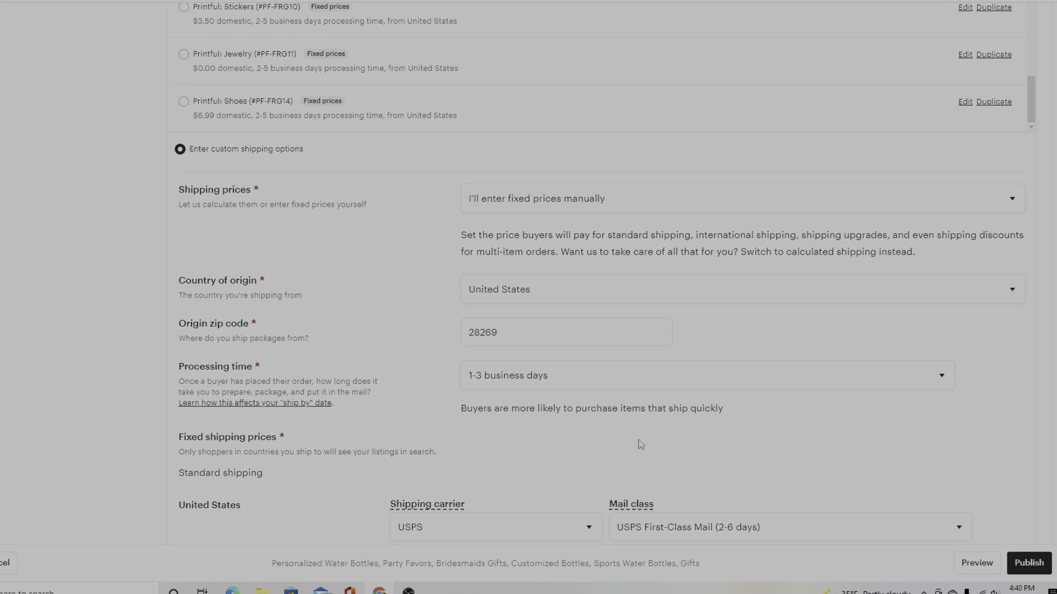
{"action": "scroll", "coordinate": [640, 445], "scroll_direction": "down", "scroll_amount": 3}
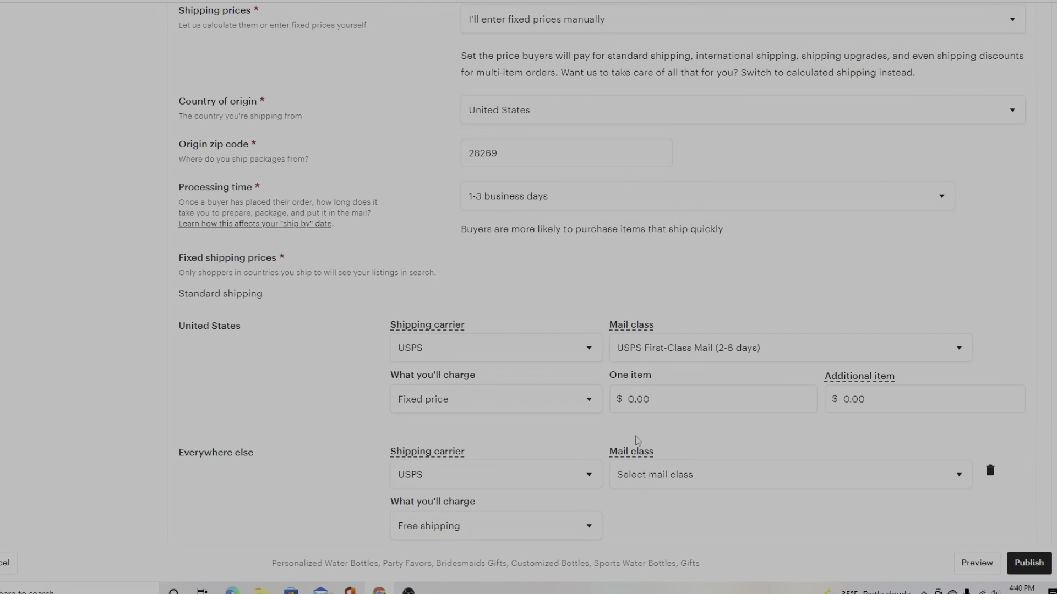
{"action": "scroll", "coordinate": [636, 441], "scroll_direction": "down", "scroll_amount": 4}
{"action": "left_click", "coordinate": [666, 163]}
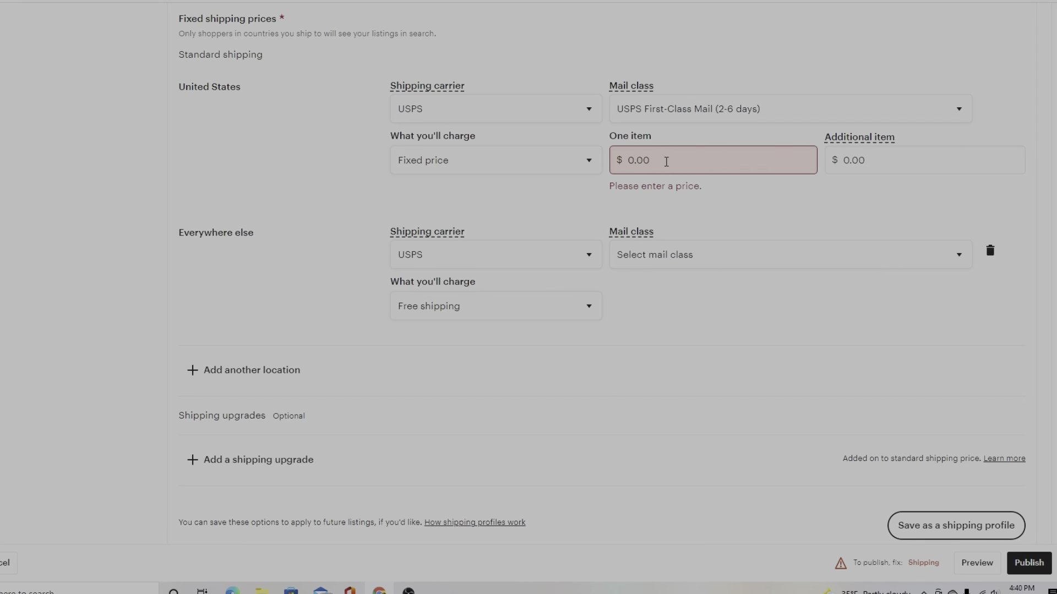
{"action": "key", "text": "BackSpace"}
{"action": "key", "text": "BackSpace"}
{"action": "key", "text": "BackSpace"}
{"action": "key", "text": "BackSpace"}
{"action": "type", "text": "4"}
{"action": "left_click", "coordinate": [613, 193]}
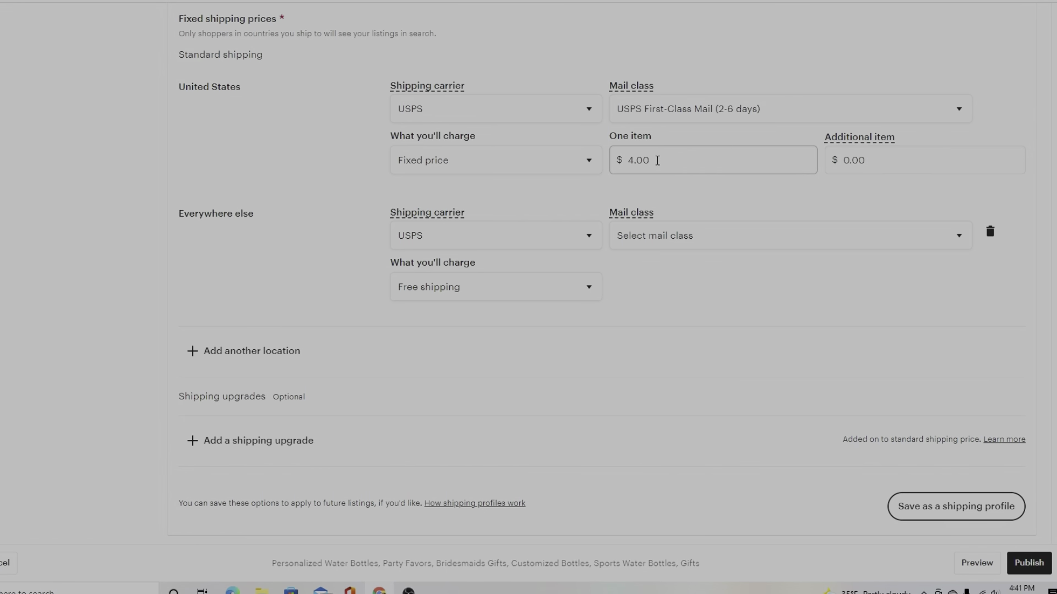
Keep United States as the preview destination to check the $4 shipping price.
{"action": "scroll", "coordinate": [606, 308], "scroll_direction": "down", "scroll_amount": 9}
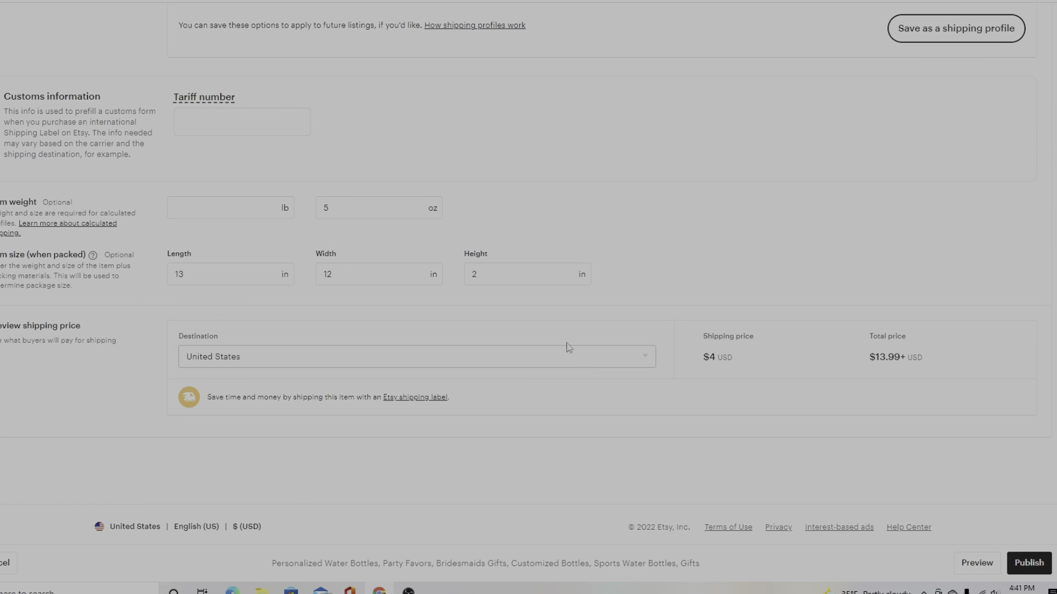
{"action": "left_click", "coordinate": [363, 365]}
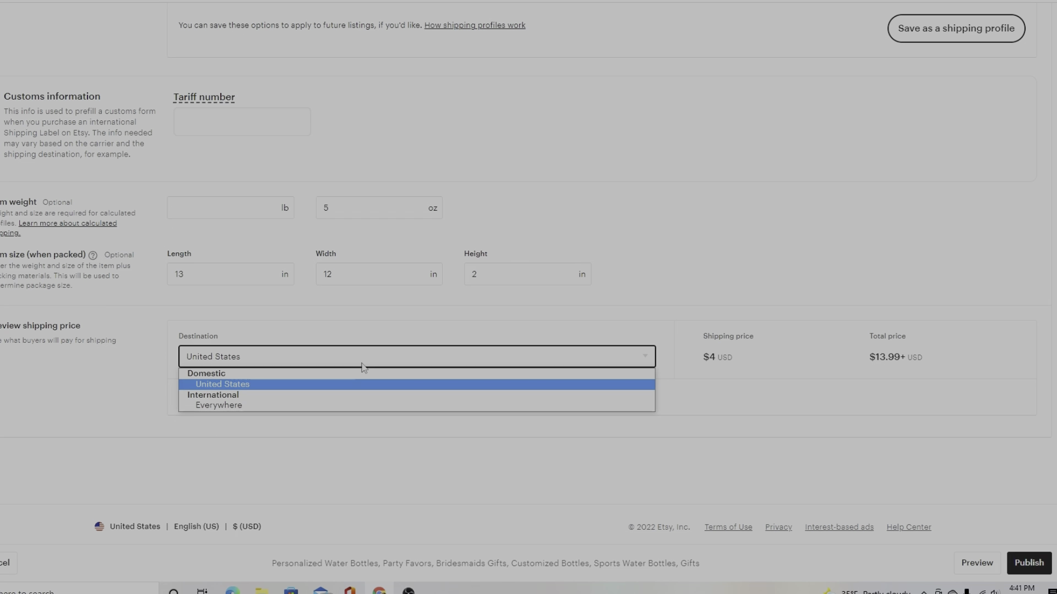
{"action": "left_click", "coordinate": [363, 367]}
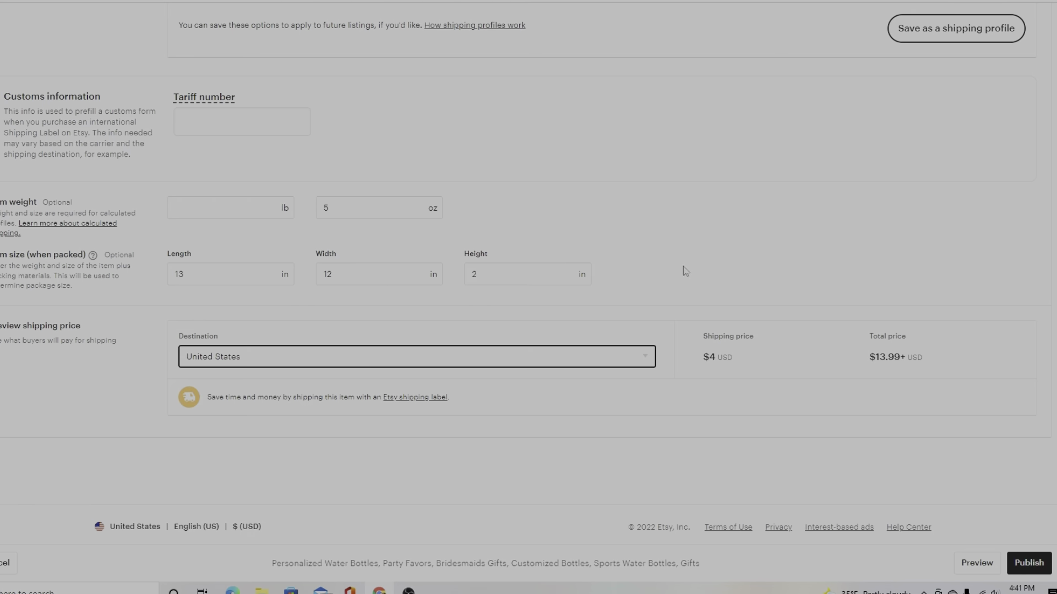
{"action": "scroll", "coordinate": [683, 274], "scroll_direction": "up", "scroll_amount": 7}
{"action": "scroll", "coordinate": [676, 276], "scroll_direction": "up", "scroll_amount": 5}
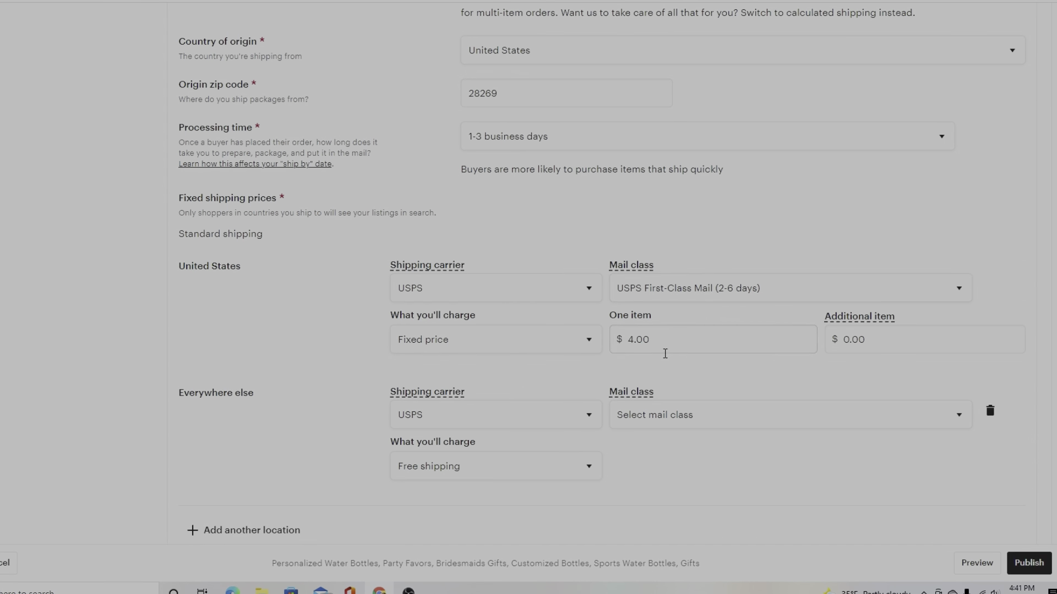
{"action": "scroll", "coordinate": [491, 245], "scroll_direction": "up", "scroll_amount": 6}
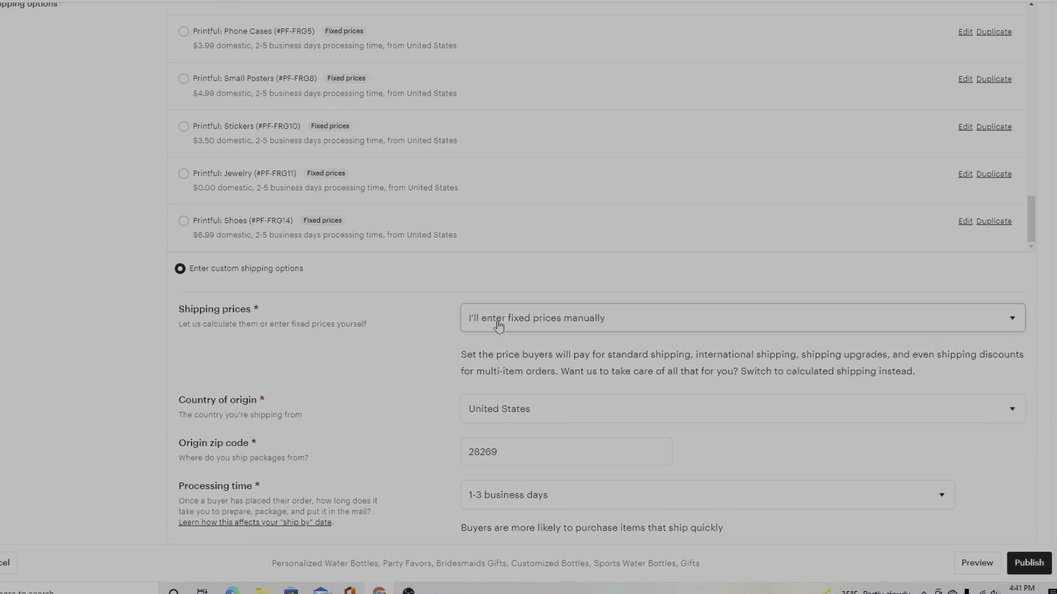
Make standard US shipping free.
{"action": "scroll", "coordinate": [499, 335], "scroll_direction": "down", "scroll_amount": 6}
{"action": "scroll", "coordinate": [495, 353], "scroll_direction": "down", "scroll_amount": 2}
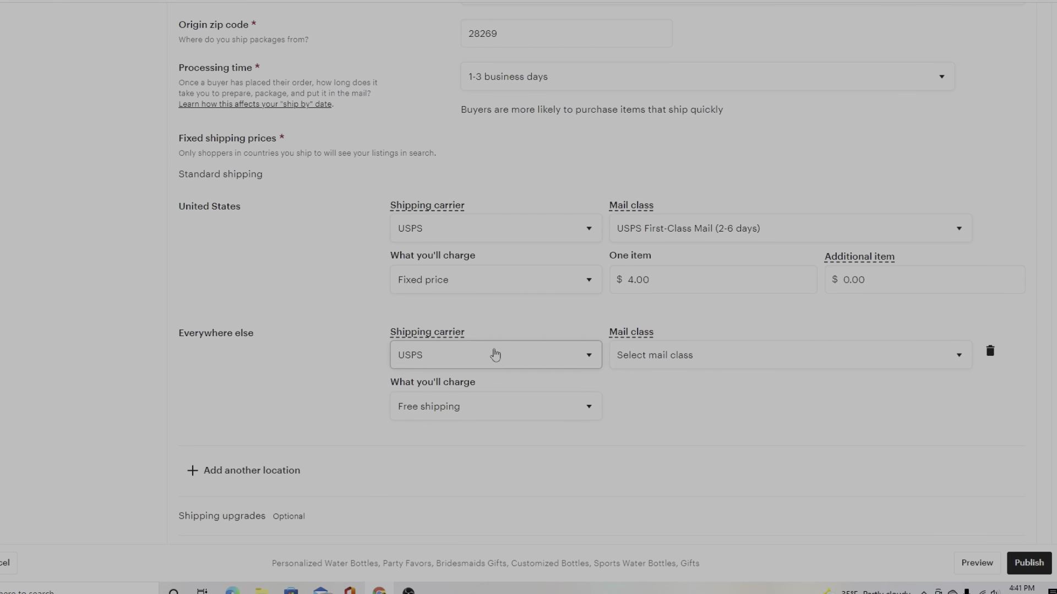
{"action": "left_click", "coordinate": [489, 280]}
{"action": "left_click", "coordinate": [488, 300]}
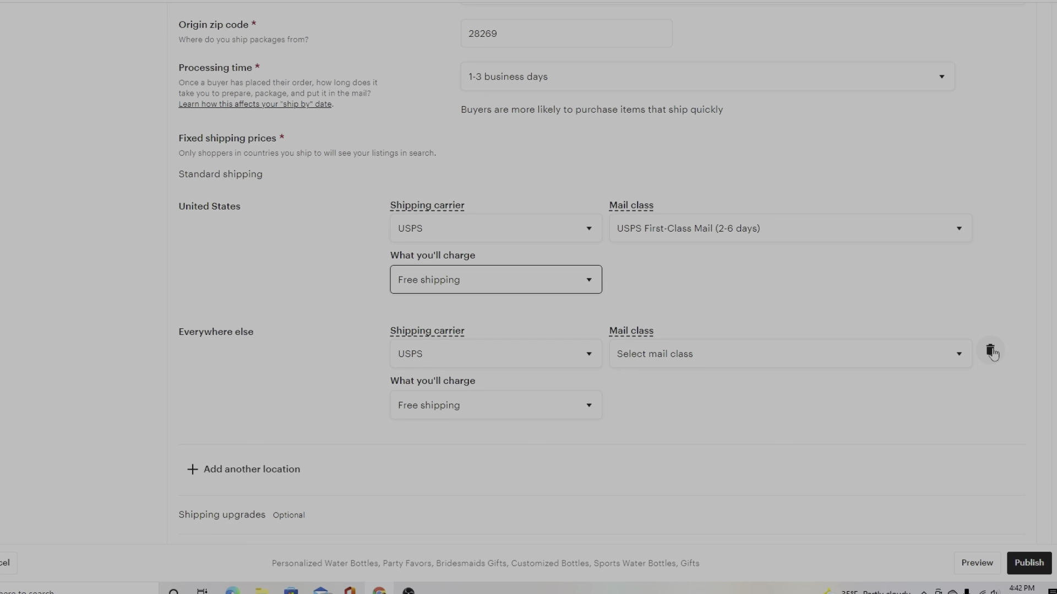
Charge Everywhere else a fixed $25.00 for one item and $5.00 per additional item.
{"action": "left_click", "coordinate": [467, 416]}
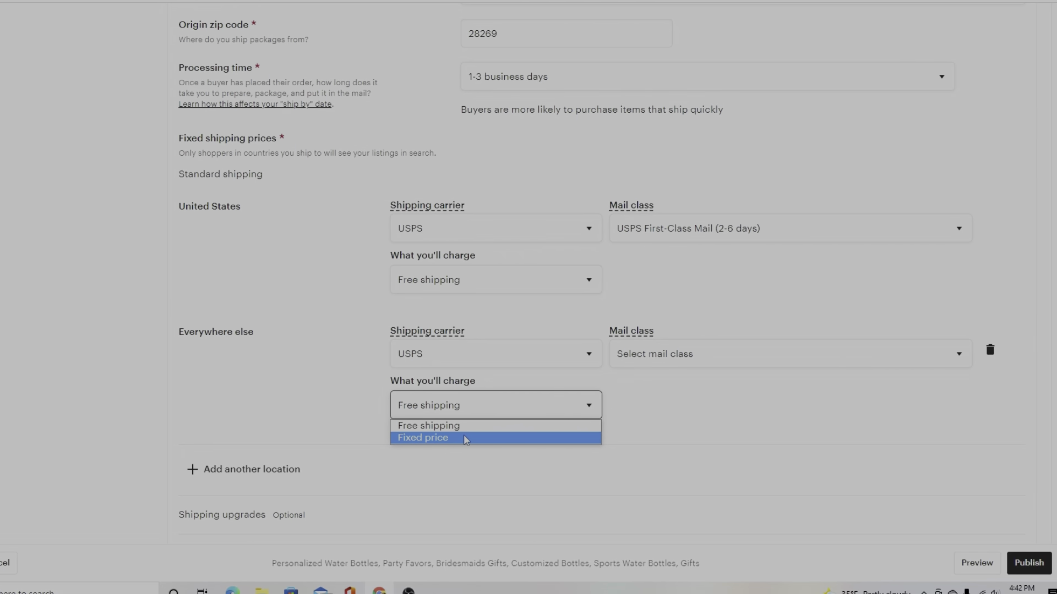
{"action": "left_click", "coordinate": [467, 439]}
{"action": "left_click", "coordinate": [662, 404]}
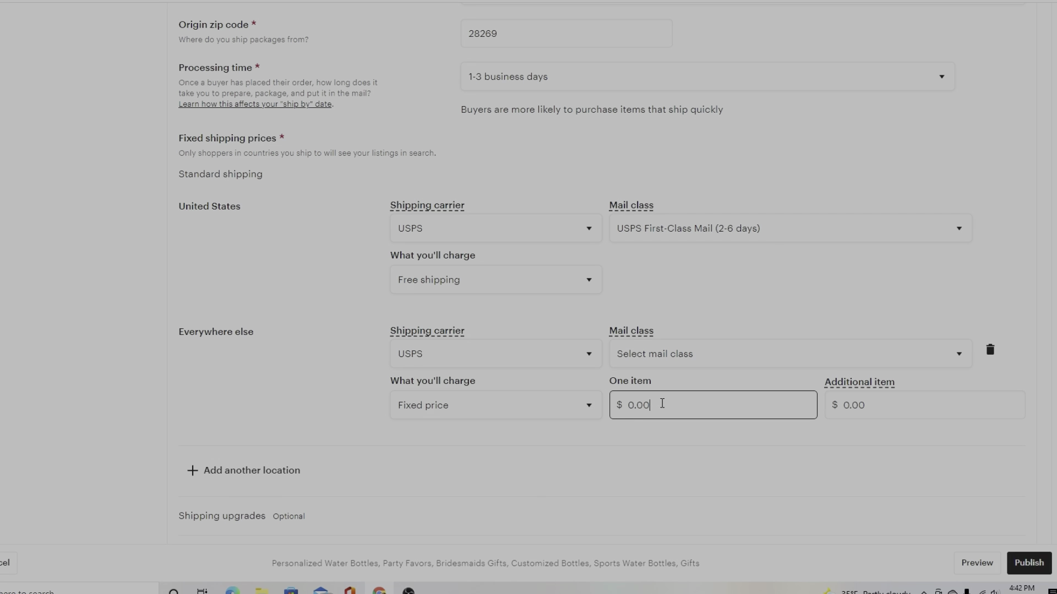
{"action": "key", "text": "BackSpace"}
{"action": "key", "text": "BackSpace"}
{"action": "key", "text": "BackSpace"}
{"action": "key", "text": "BackSpace"}
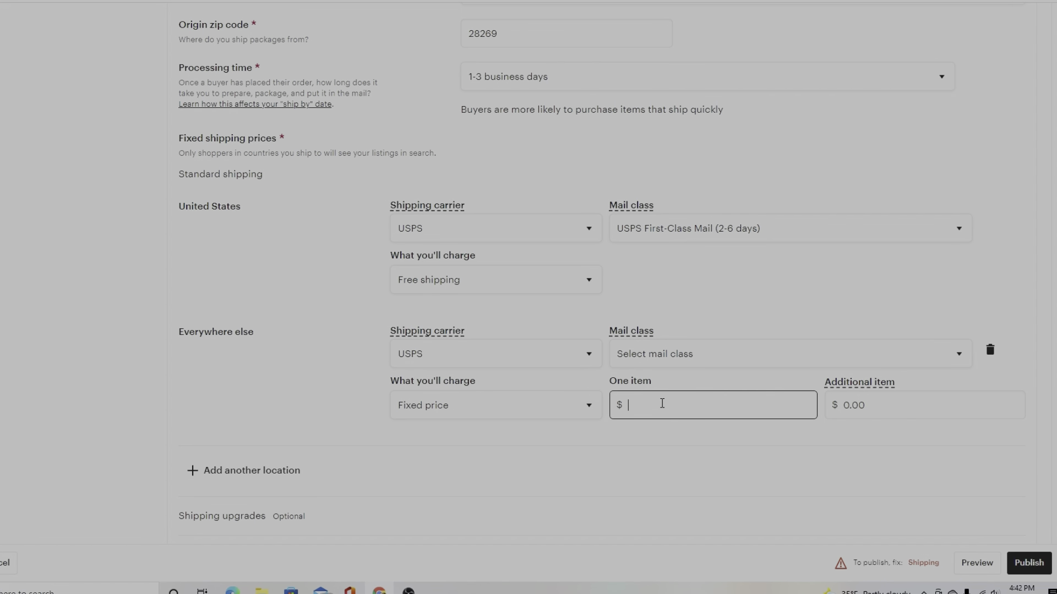
{"action": "type", "text": "25.00"}
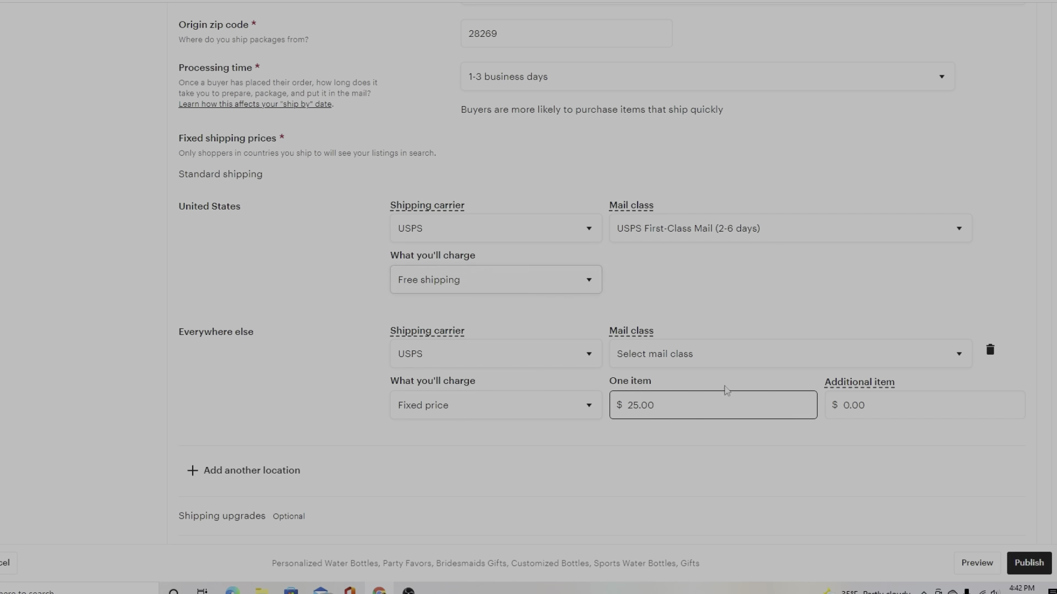
{"action": "left_click", "coordinate": [874, 407]}
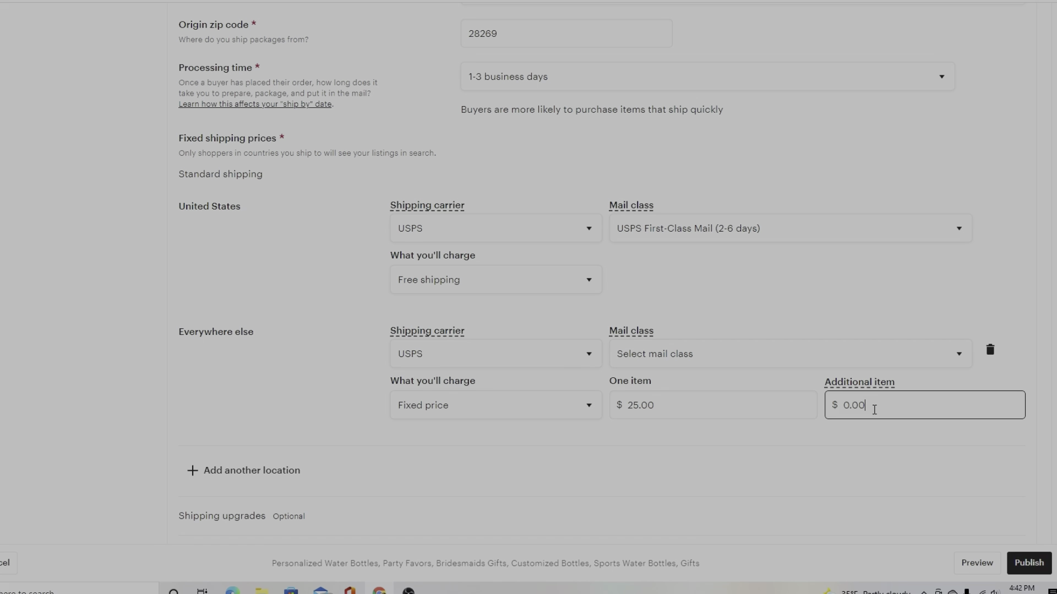
{"action": "key", "text": "BackSpace"}
{"action": "key", "text": "BackSpace"}
{"action": "key", "text": "BackSpace"}
{"action": "key", "text": "BackSpace"}
{"action": "type", "text": "5.00"}
Remove the Everywhere else destination and add a shipping upgrade named Economy.
{"action": "left_click", "coordinate": [989, 353]}
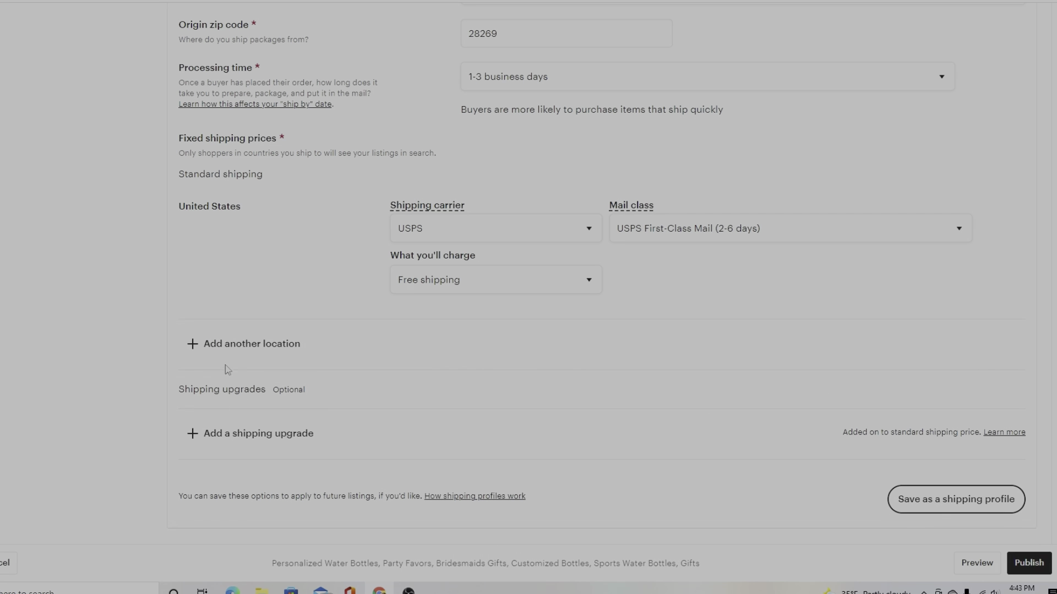
{"action": "left_click", "coordinate": [246, 439]}
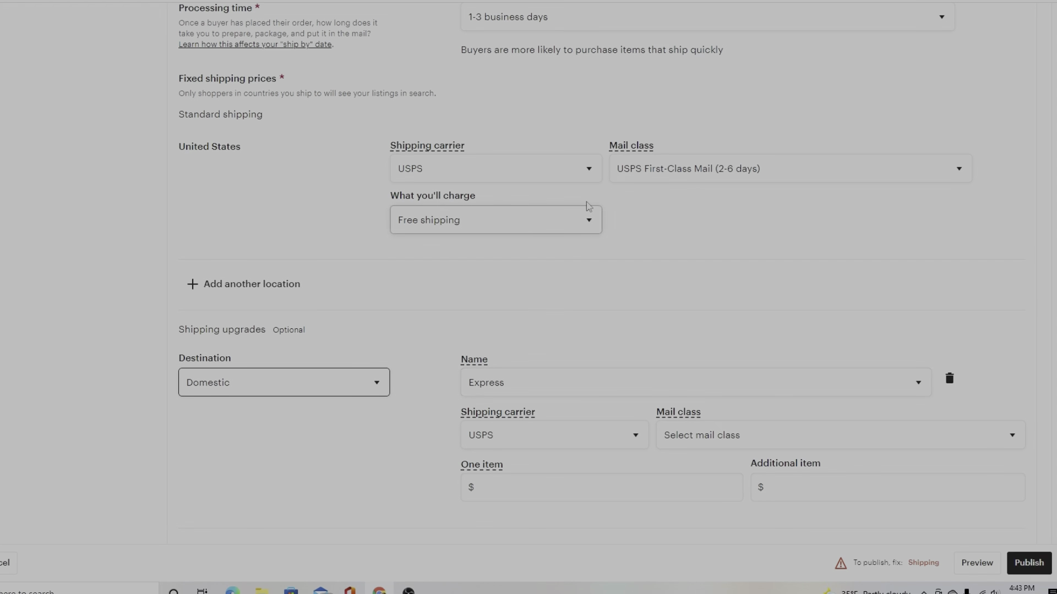
{"action": "scroll", "coordinate": [622, 227], "scroll_direction": "down", "scroll_amount": 2}
{"action": "scroll", "coordinate": [622, 226], "scroll_direction": "up", "scroll_amount": 3}
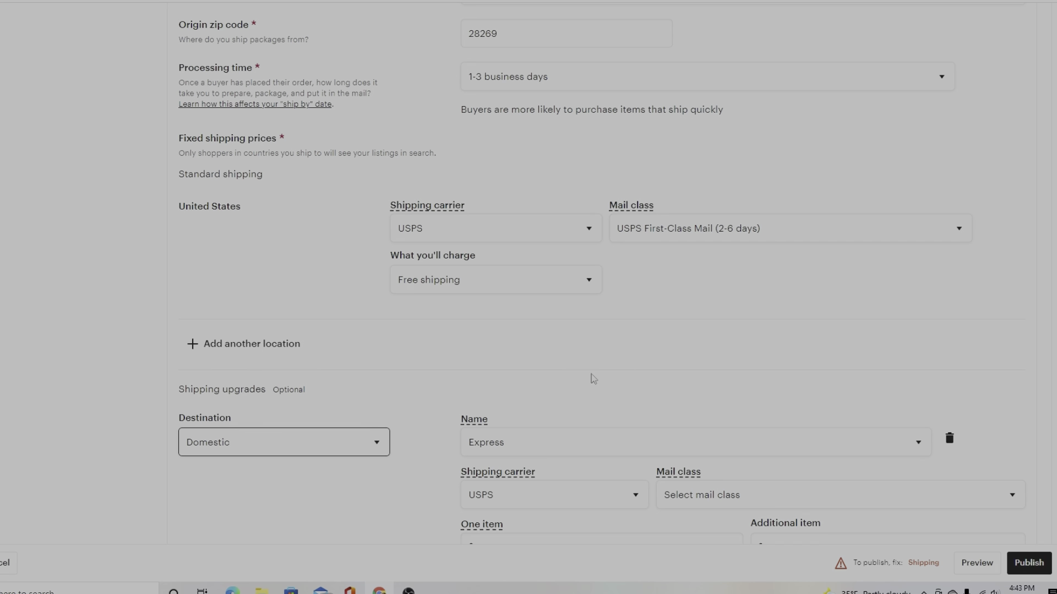
{"action": "left_click", "coordinate": [548, 448]}
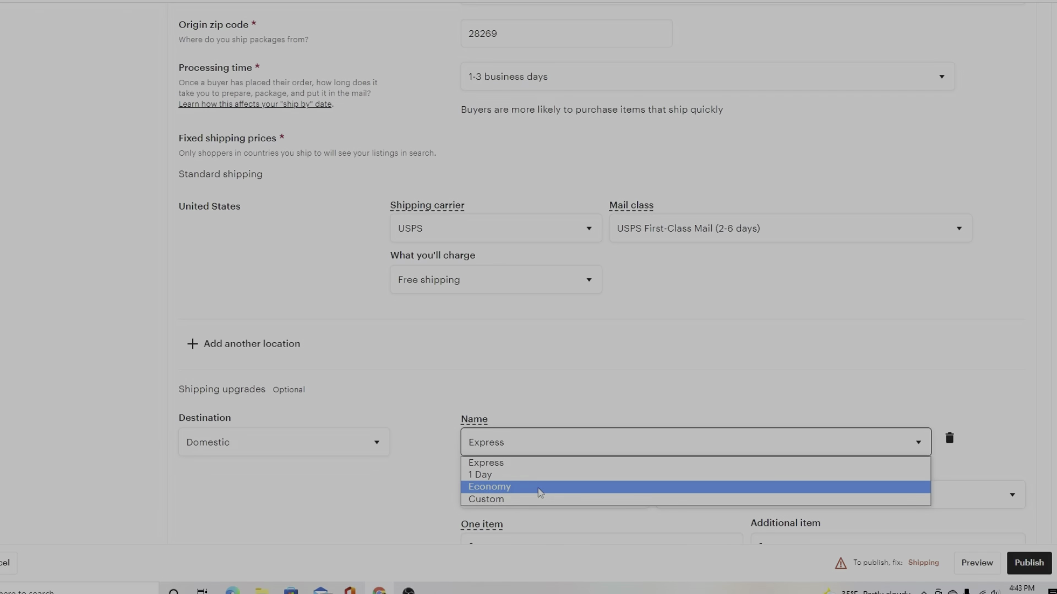
{"action": "left_click", "coordinate": [538, 487]}
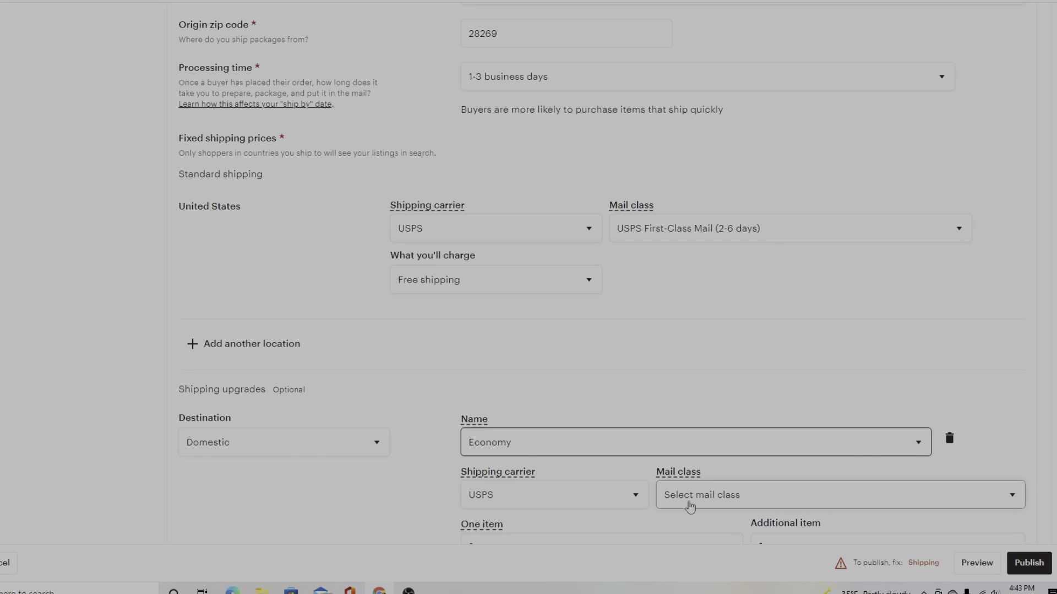
Ship the Economy upgrade by USPS Parcel Select Ground at $0.00 for one item.
{"action": "scroll", "coordinate": [689, 506], "scroll_direction": "down", "scroll_amount": 4}
{"action": "left_click", "coordinate": [702, 269]}
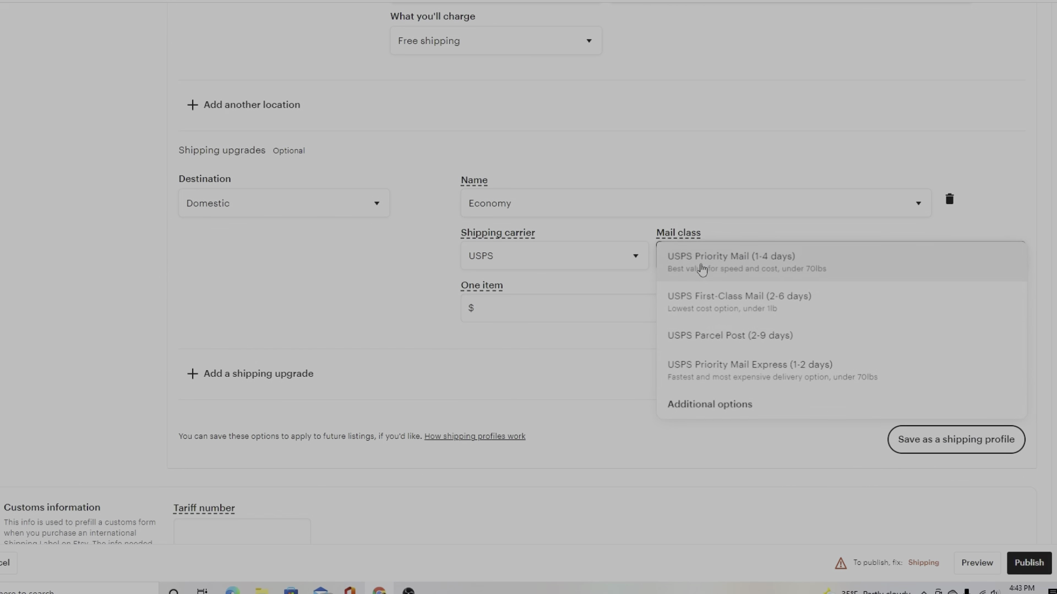
{"action": "left_click", "coordinate": [693, 406]}
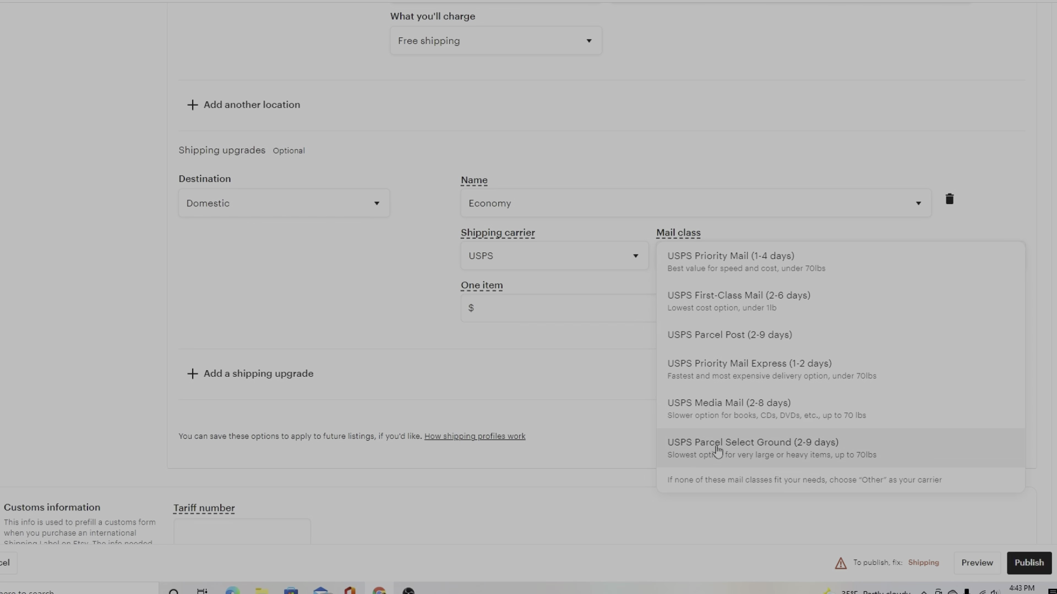
{"action": "left_click", "coordinate": [687, 443]}
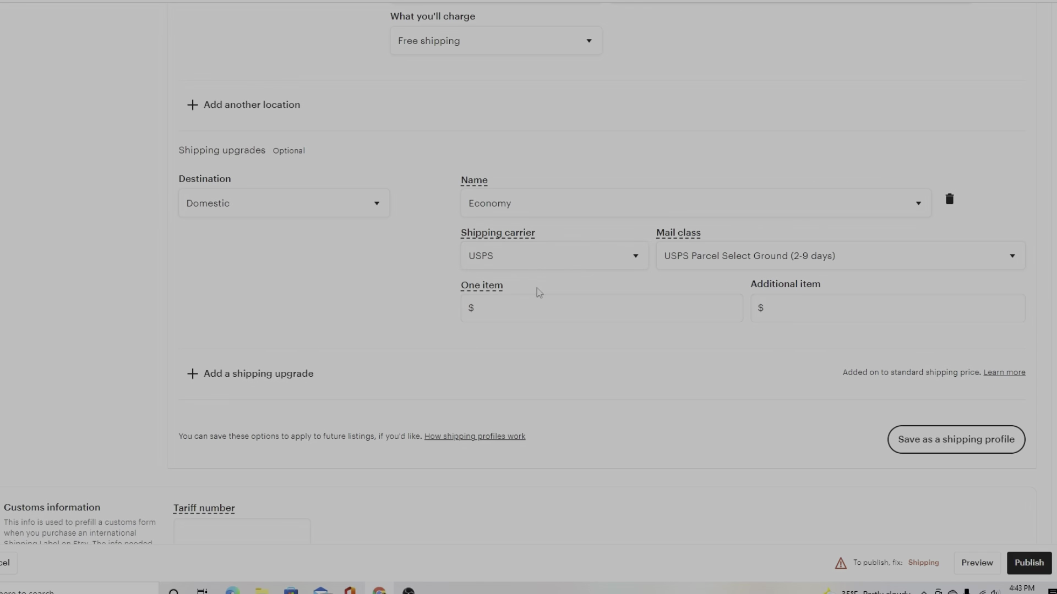
{"action": "left_click", "coordinate": [497, 312]}
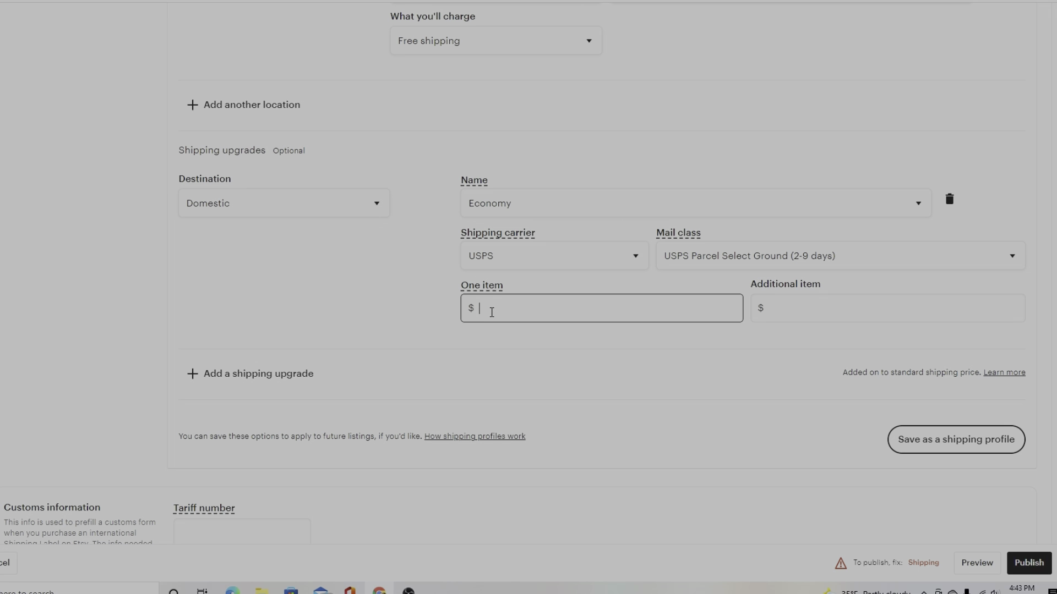
{"action": "type", "text": "000"}
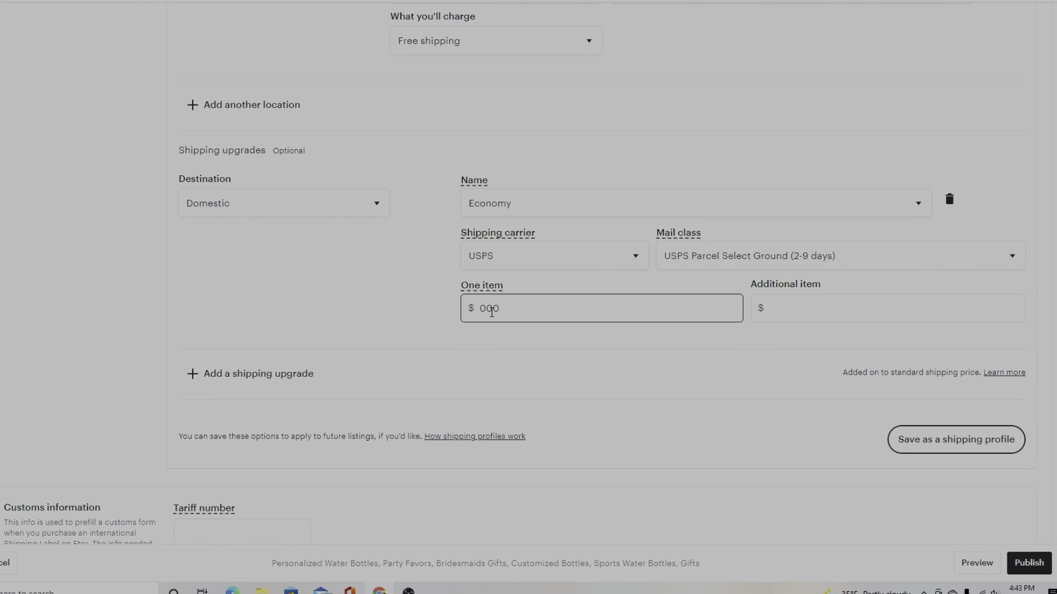
{"action": "key", "text": "BackSpace"}
{"action": "key", "text": "BackSpace"}
{"action": "type", "text": ".00"}
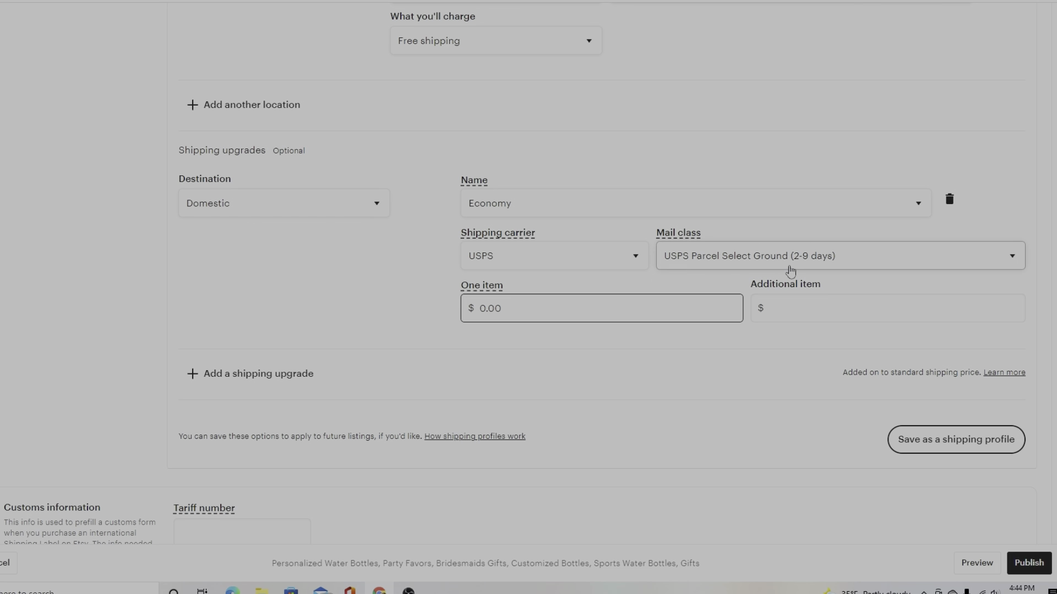
Add a second upgrade named Express, shipping by USPS Priority Mail (1-4 days) at $10.00 for one item.
{"action": "left_click", "coordinate": [232, 376]}
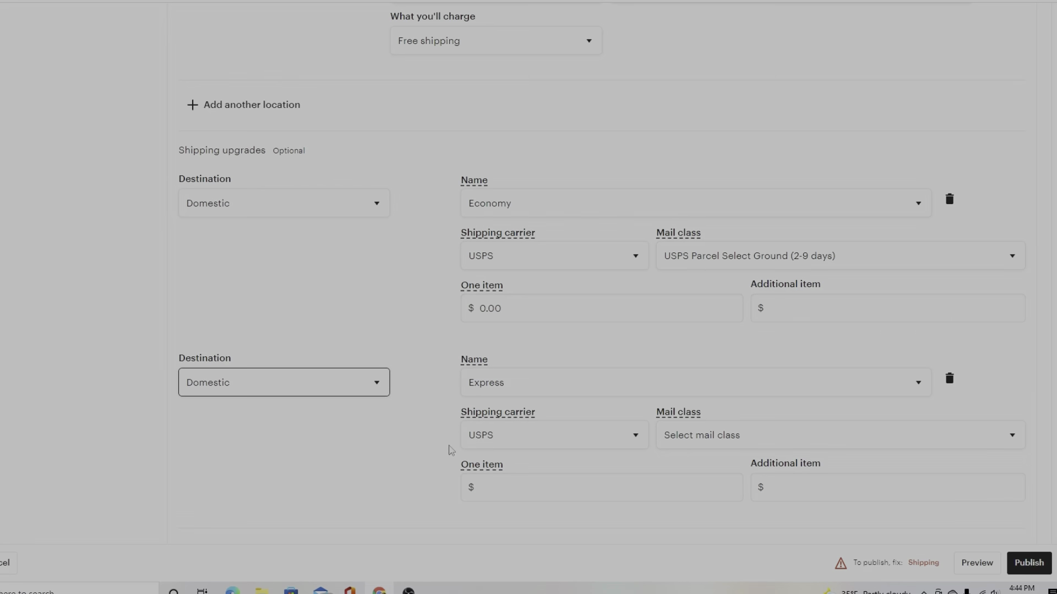
{"action": "mouse_move", "coordinate": [530, 388]}
{"action": "left_click", "coordinate": [673, 382]}
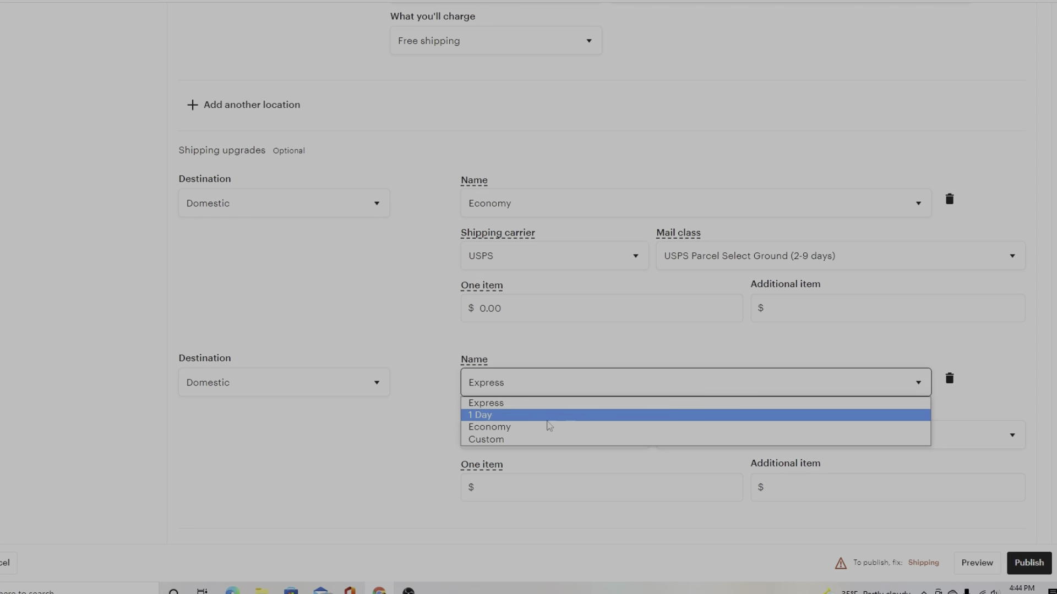
{"action": "left_click", "coordinate": [512, 405]}
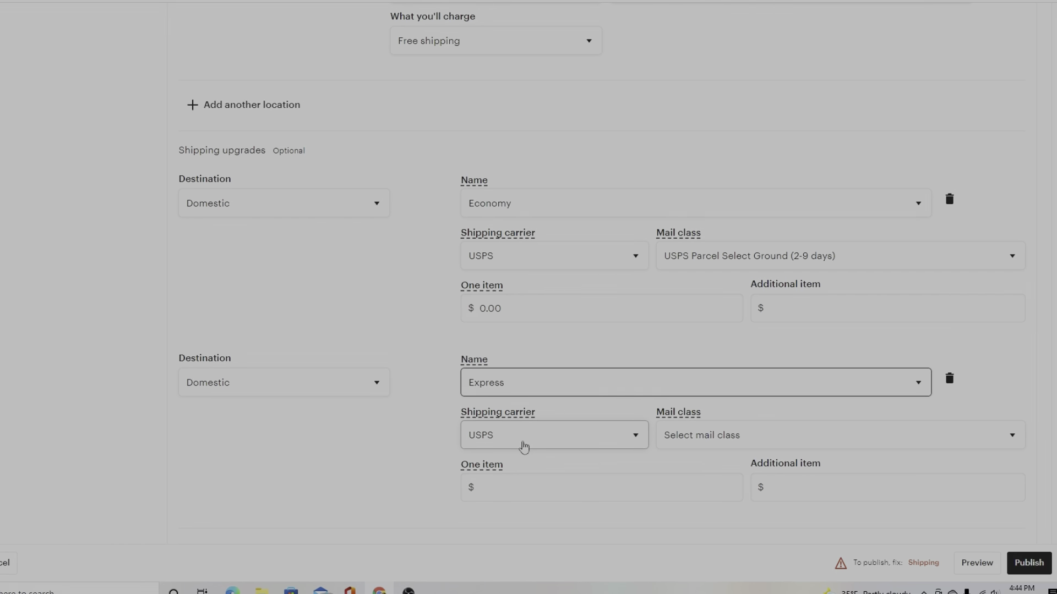
{"action": "left_click", "coordinate": [734, 446]}
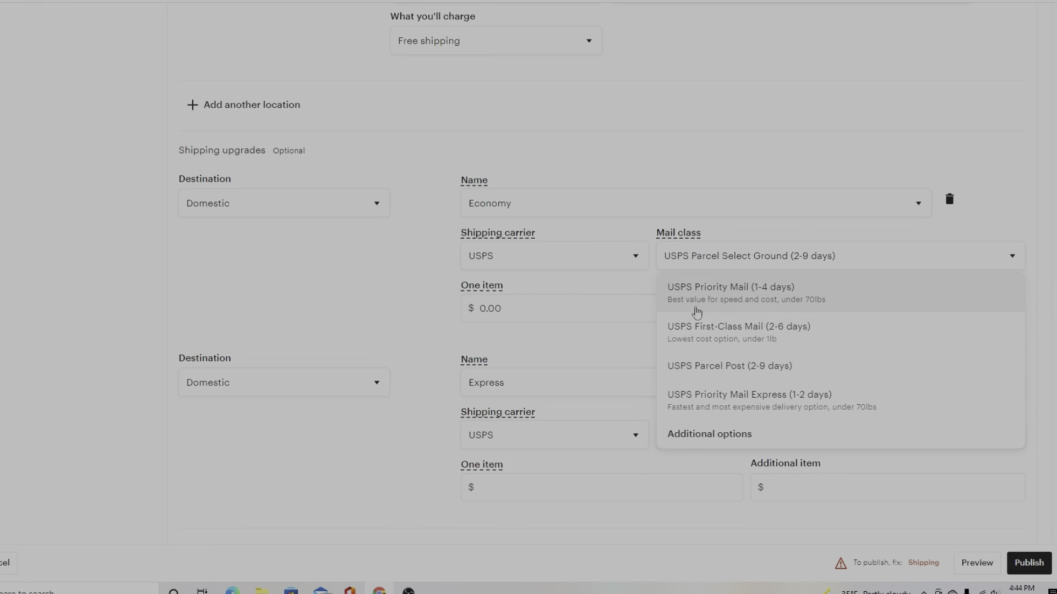
{"action": "left_click", "coordinate": [762, 300]}
{"action": "scroll", "coordinate": [580, 380], "scroll_direction": "down", "scroll_amount": 4}
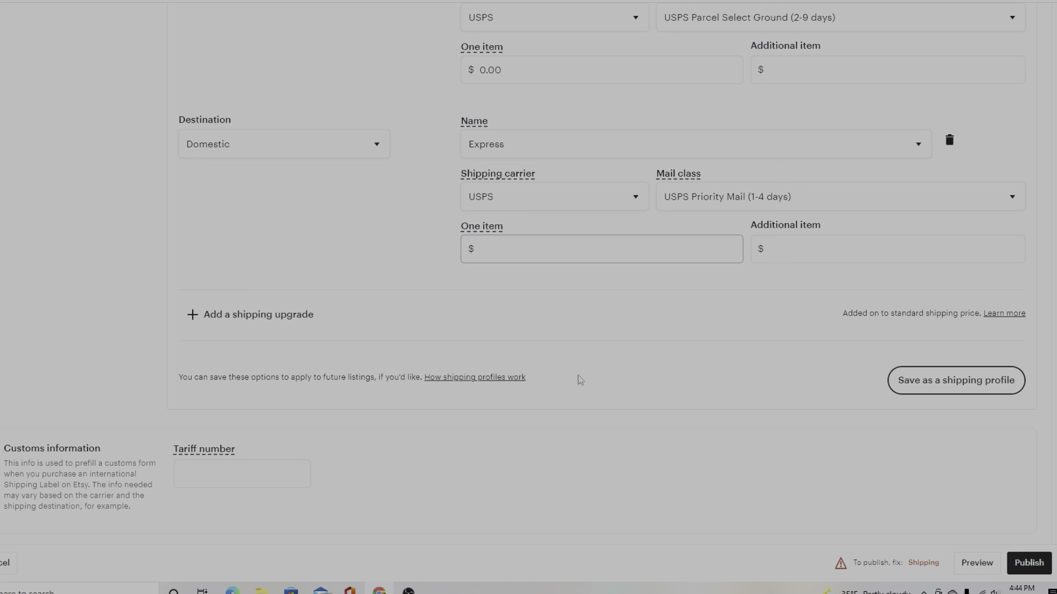
{"action": "left_click", "coordinate": [493, 241]}
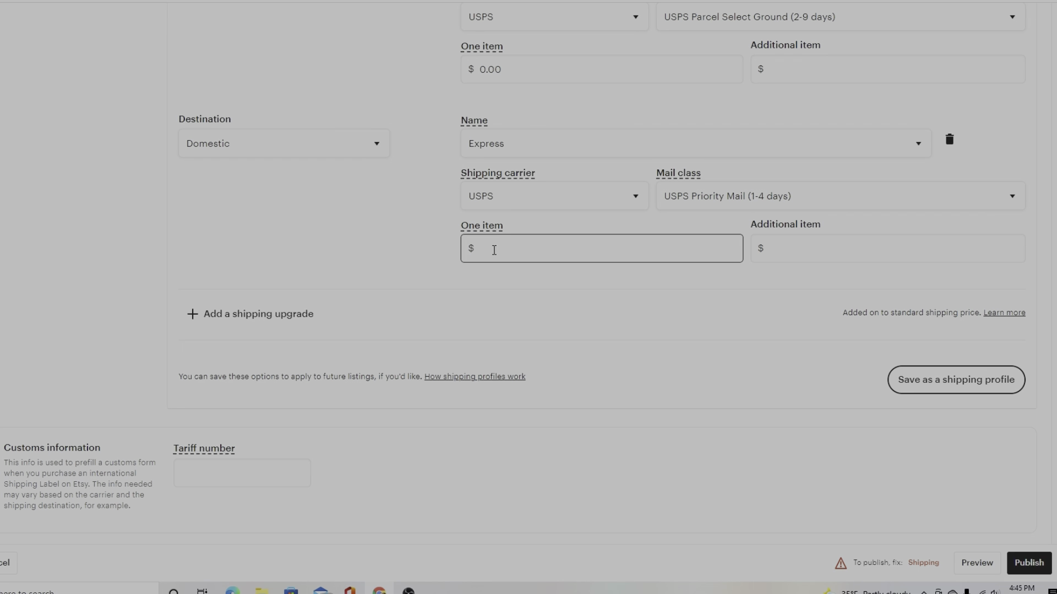
{"action": "type", "text": "10.00"}
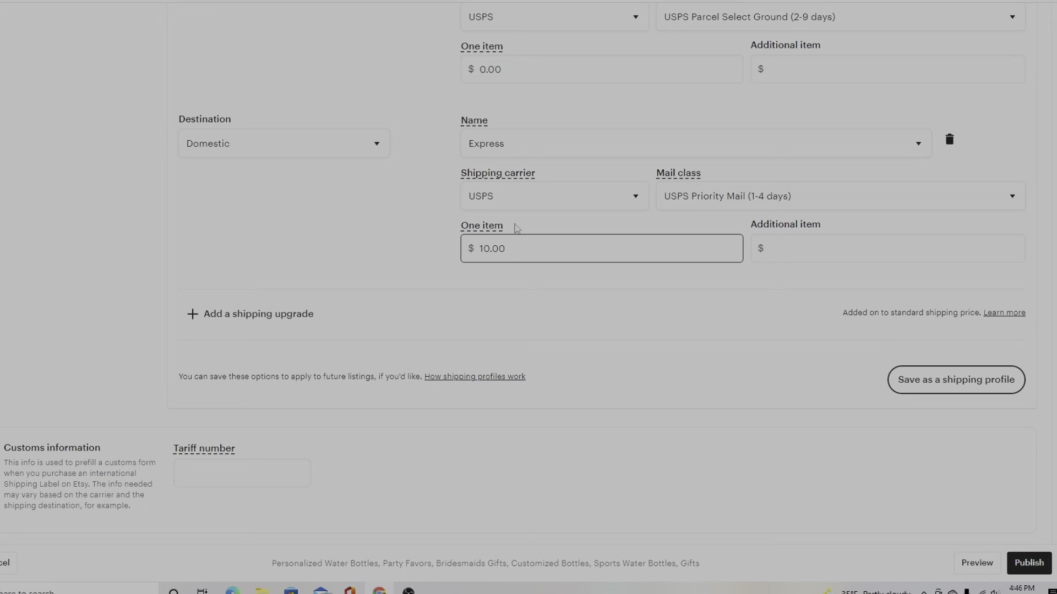
Scroll the listing back up to the Shipping prices setting showing "I'll enter fixed prices manually".
{"action": "scroll", "coordinate": [514, 227], "scroll_direction": "up", "scroll_amount": 8}
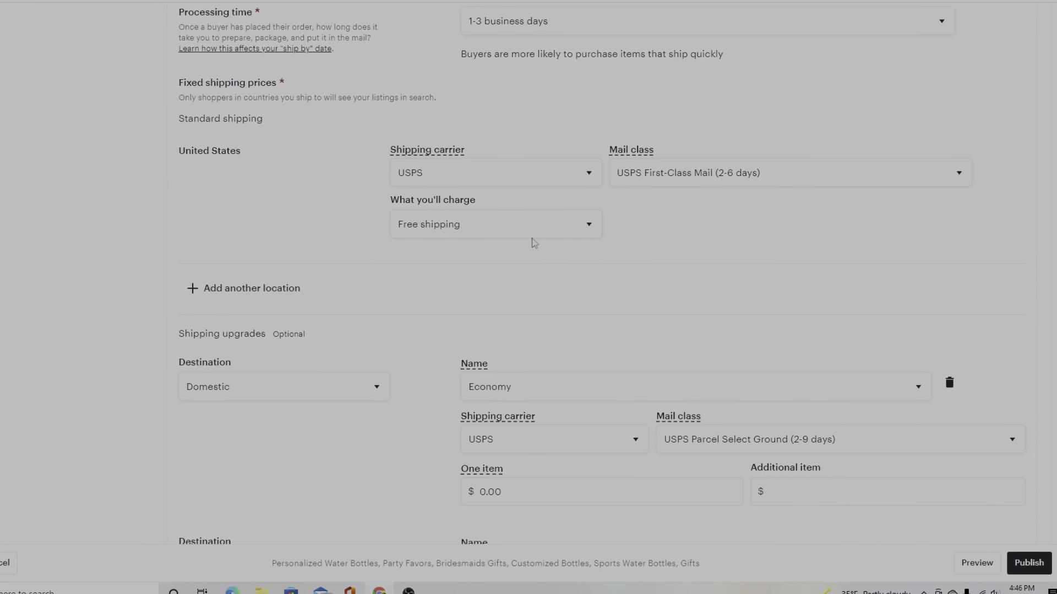
{"action": "scroll", "coordinate": [530, 242], "scroll_direction": "up", "scroll_amount": 2}
{"action": "scroll", "coordinate": [530, 283], "scroll_direction": "up", "scroll_amount": 7}
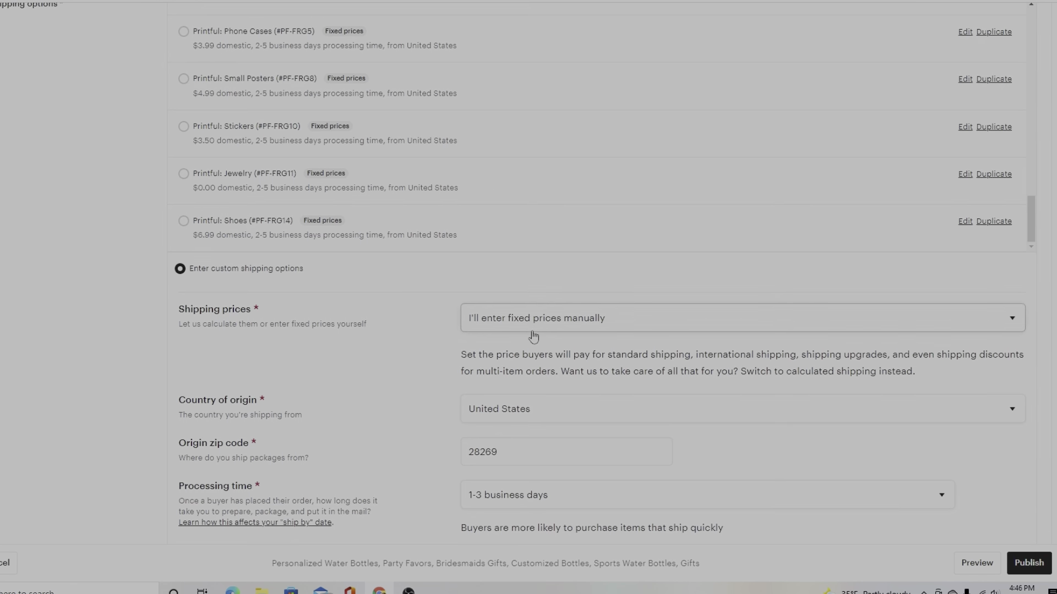
{"action": "scroll", "coordinate": [531, 335], "scroll_direction": "down", "scroll_amount": 8}
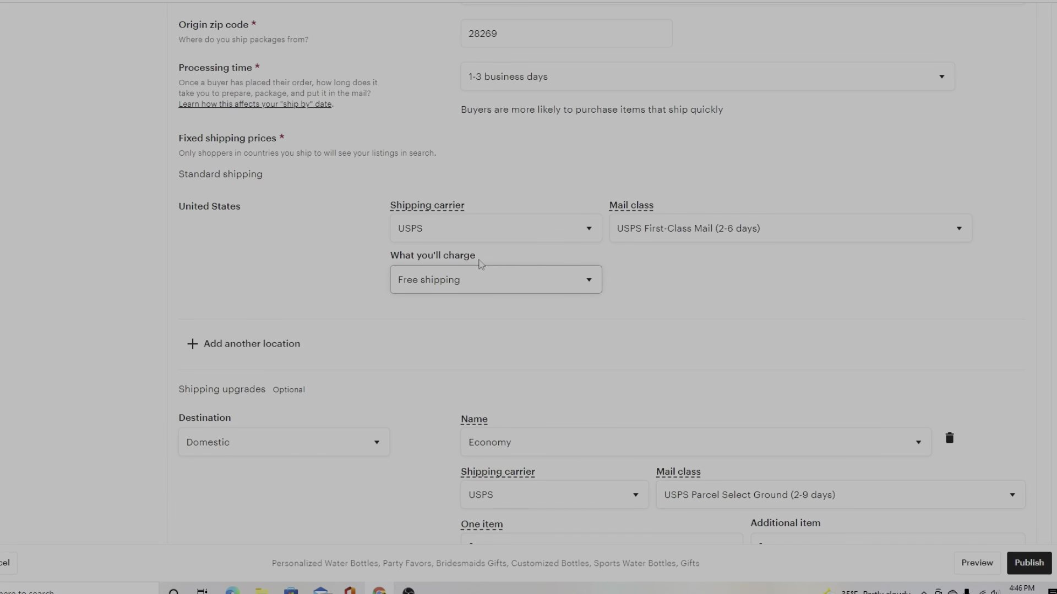
{"action": "scroll", "coordinate": [523, 316], "scroll_direction": "down", "scroll_amount": 6}
{"action": "scroll", "coordinate": [526, 322], "scroll_direction": "down", "scroll_amount": 6}
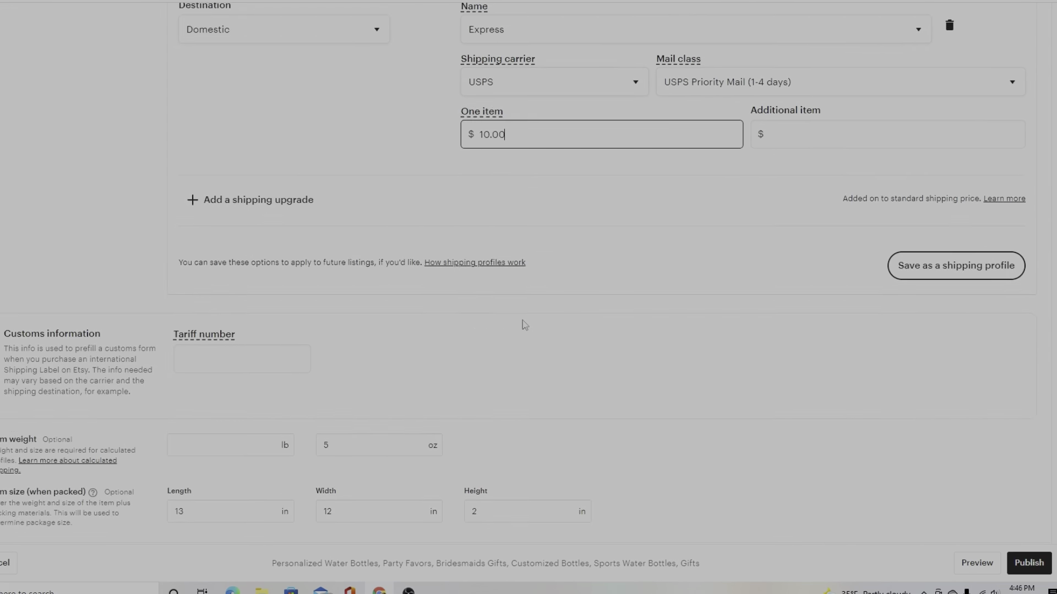
{"action": "scroll", "coordinate": [507, 293], "scroll_direction": "up", "scroll_amount": 3}
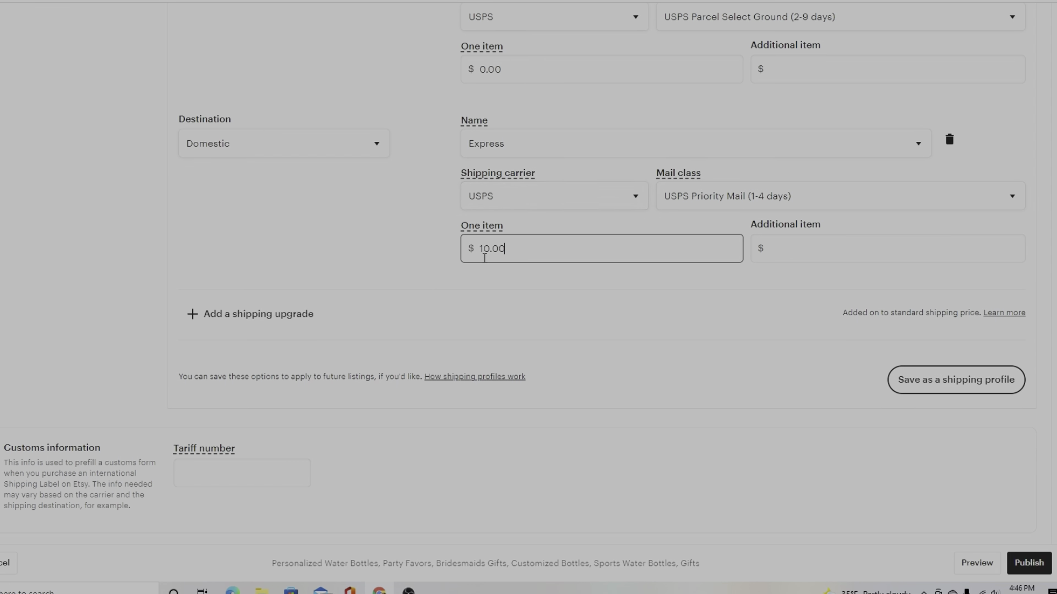
{"action": "scroll", "coordinate": [435, 275], "scroll_direction": "up", "scroll_amount": 10}
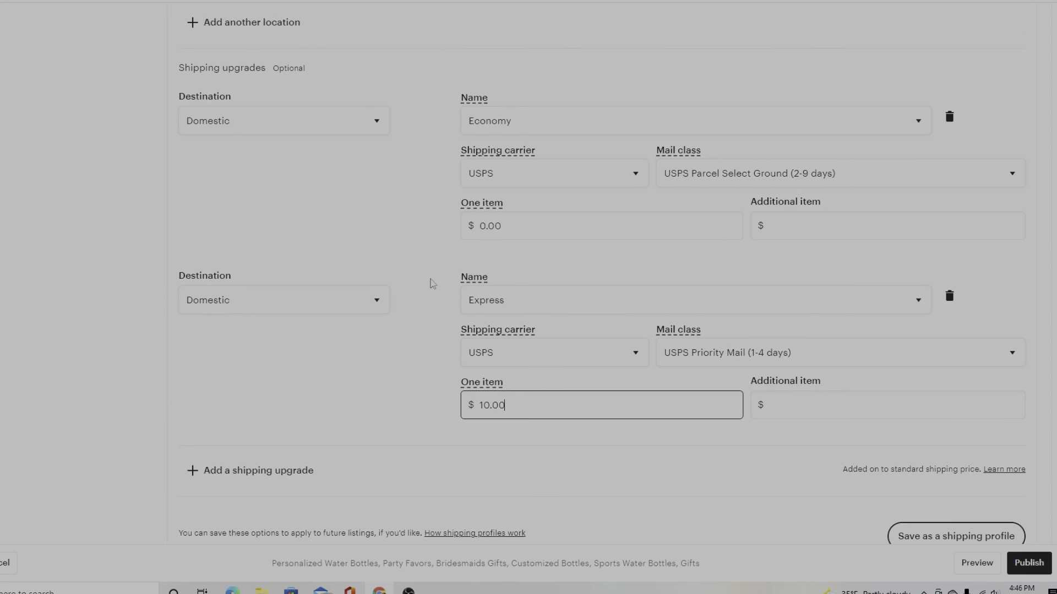
{"action": "scroll", "coordinate": [433, 274], "scroll_direction": "down", "scroll_amount": 4}
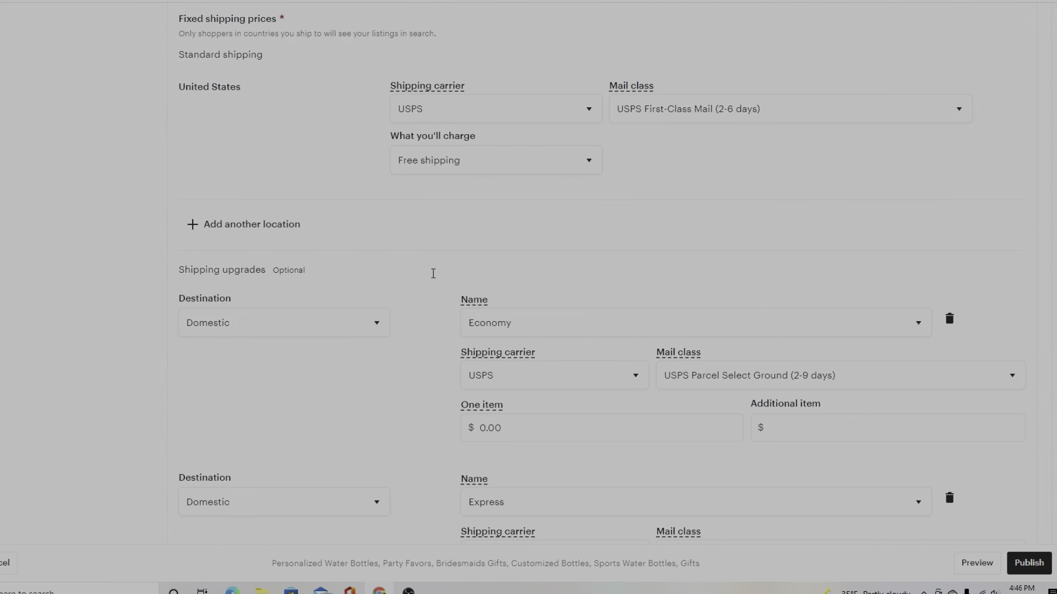
{"action": "scroll", "coordinate": [431, 272], "scroll_direction": "up", "scroll_amount": 13}
Switch Shipping prices to "Calculate them for me (Recommended)" and review the USPS services and free shipping options.
{"action": "left_click", "coordinate": [546, 447]}
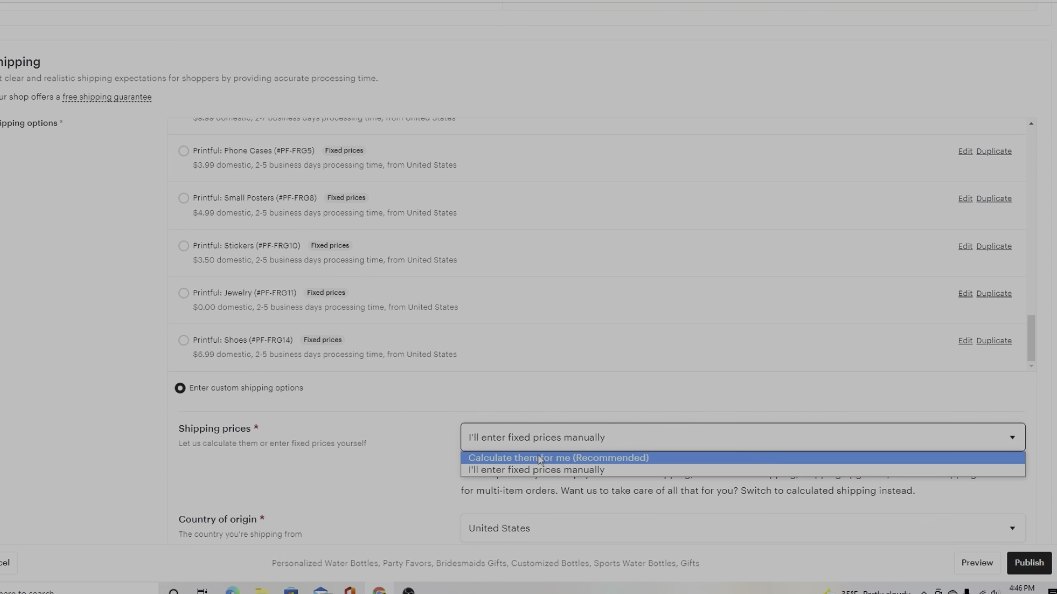
{"action": "left_click", "coordinate": [544, 456]}
{"action": "scroll", "coordinate": [471, 445], "scroll_direction": "down", "scroll_amount": 10}
{"action": "scroll", "coordinate": [495, 280], "scroll_direction": "up", "scroll_amount": 5}
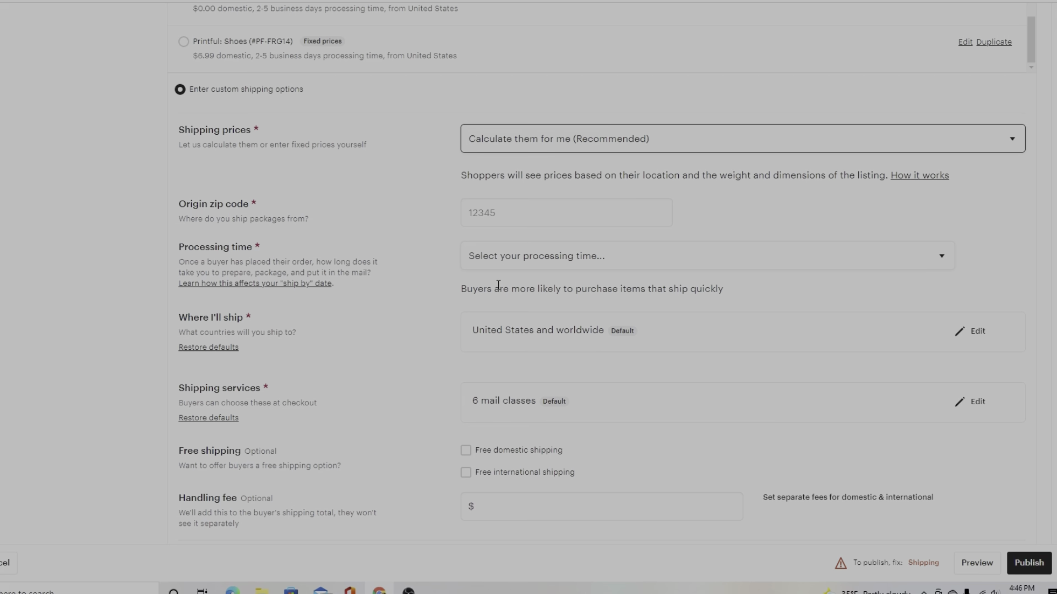
{"action": "scroll", "coordinate": [496, 253], "scroll_direction": "up", "scroll_amount": 1}
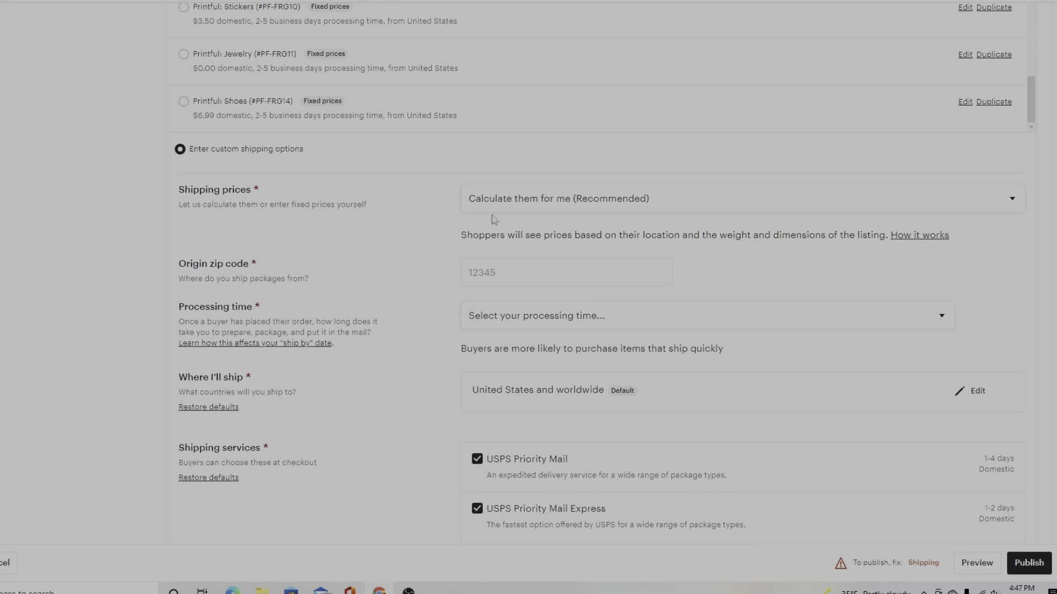
{"action": "scroll", "coordinate": [493, 220], "scroll_direction": "down", "scroll_amount": 5}
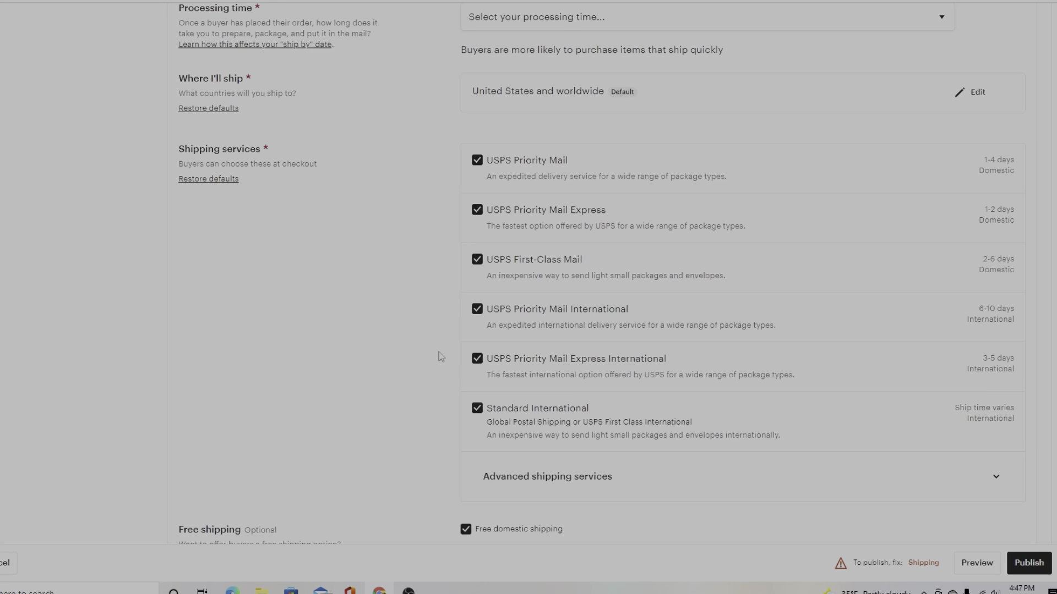
{"action": "scroll", "coordinate": [438, 352], "scroll_direction": "down", "scroll_amount": 5}
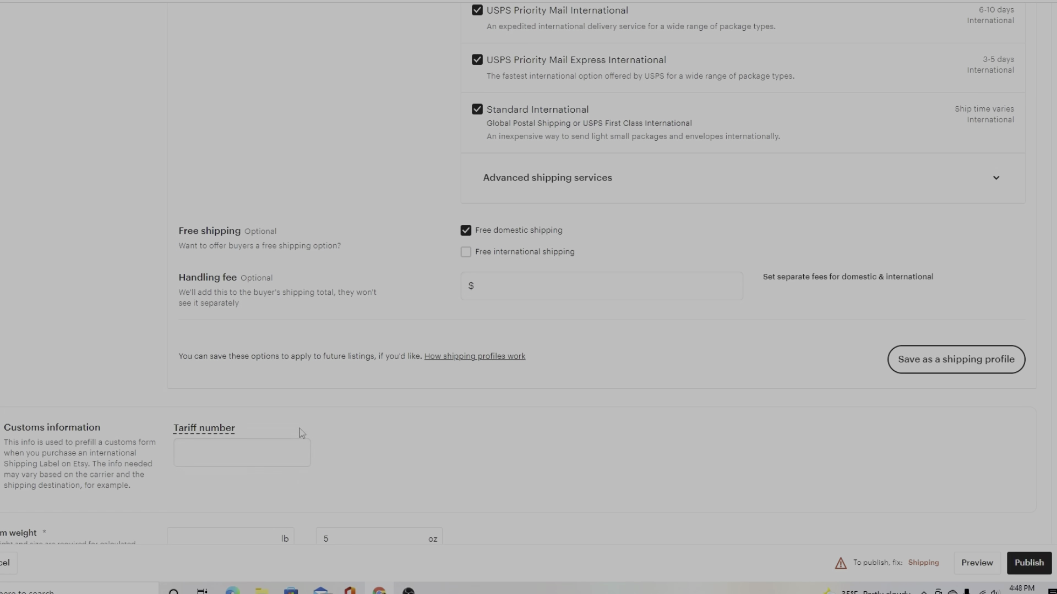
{"action": "scroll", "coordinate": [405, 448], "scroll_direction": "up", "scroll_amount": 5}
{"action": "scroll", "coordinate": [405, 468], "scroll_direction": "up", "scroll_amount": 5}
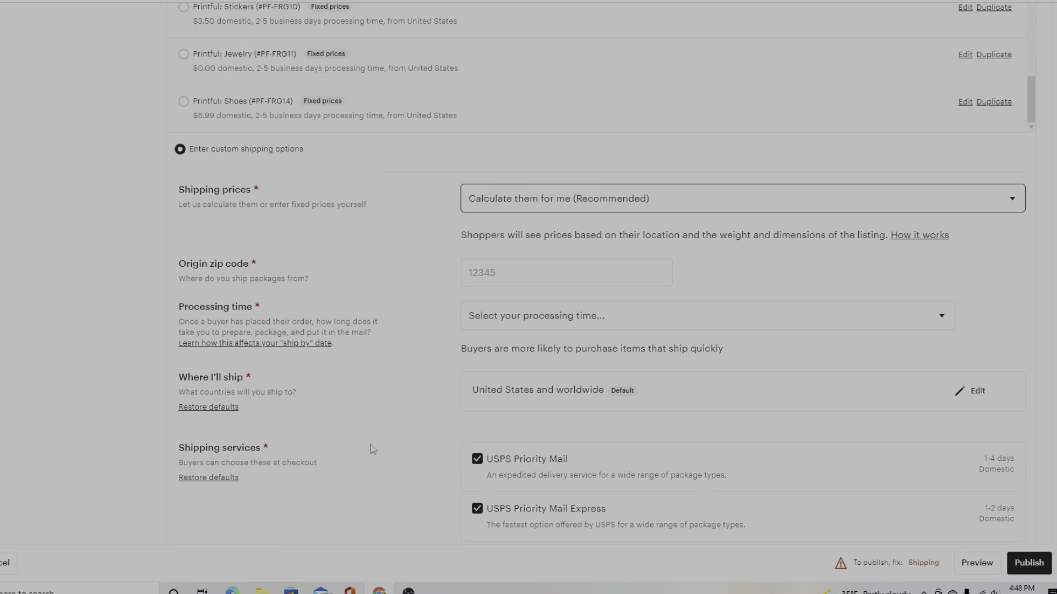
{"action": "scroll", "coordinate": [373, 450], "scroll_direction": "down", "scroll_amount": 3}
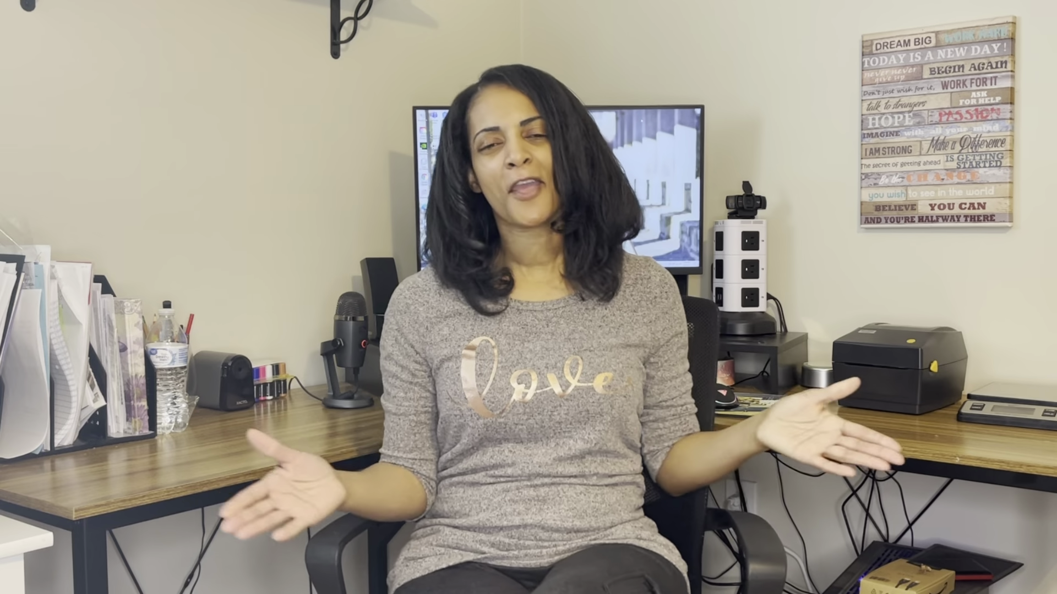